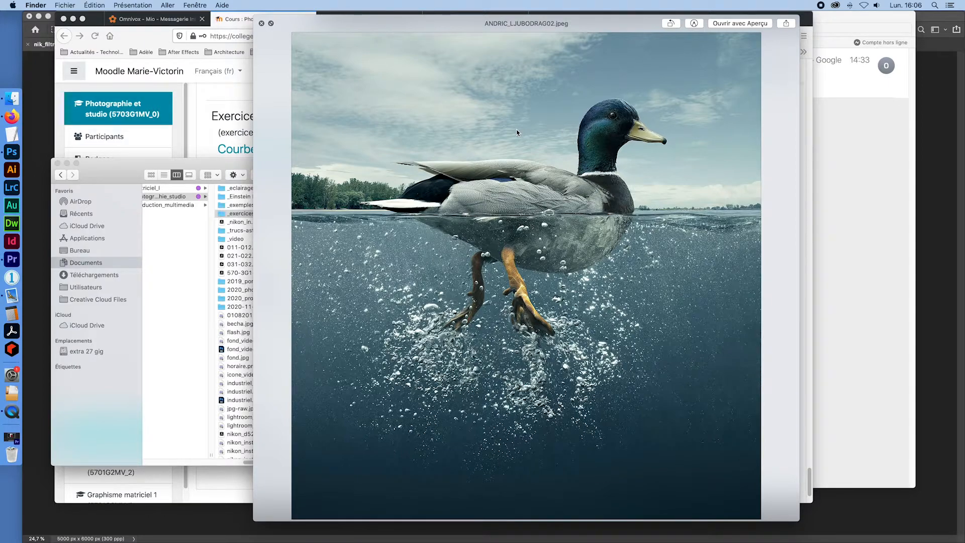
Browse the previewed reference images from the swimming duck through to the night street corner photo.
key(Down)
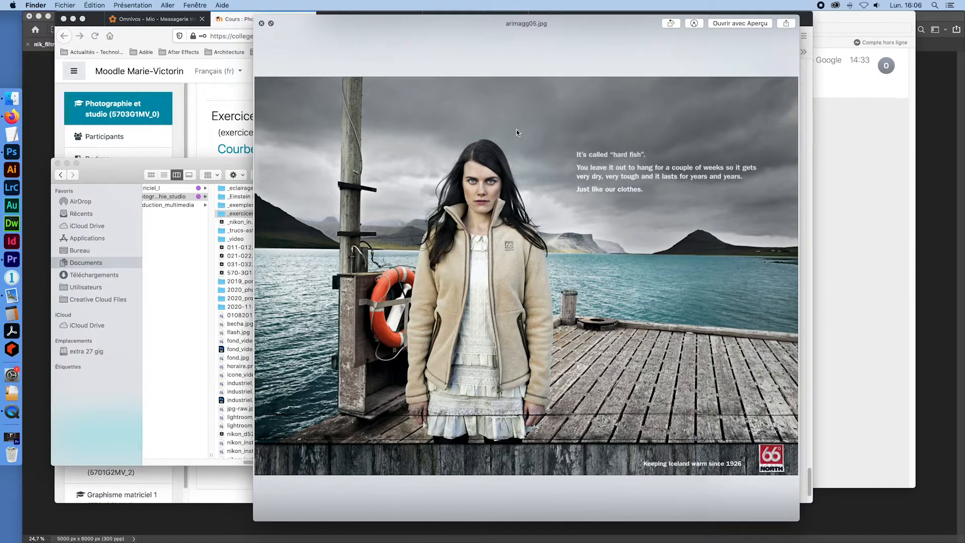
key(Down)
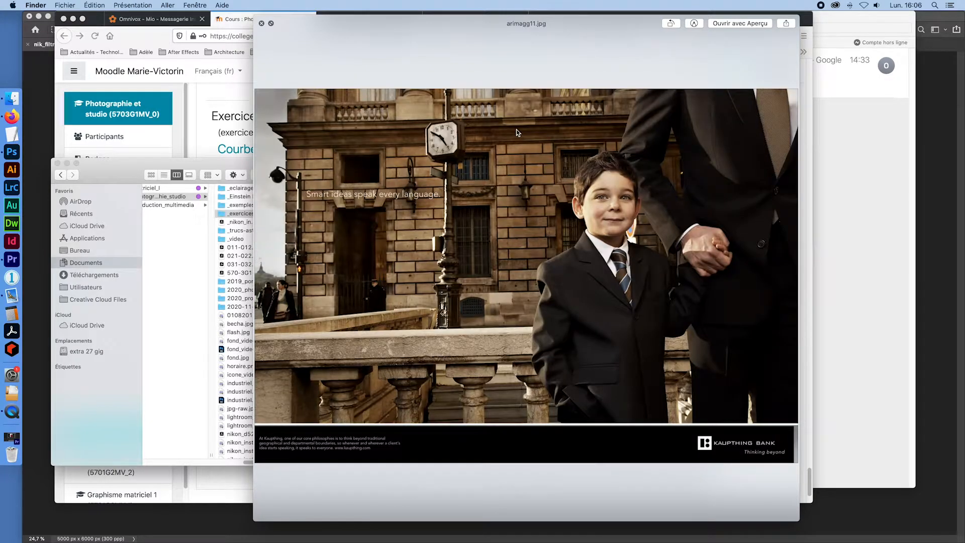
key(Down)
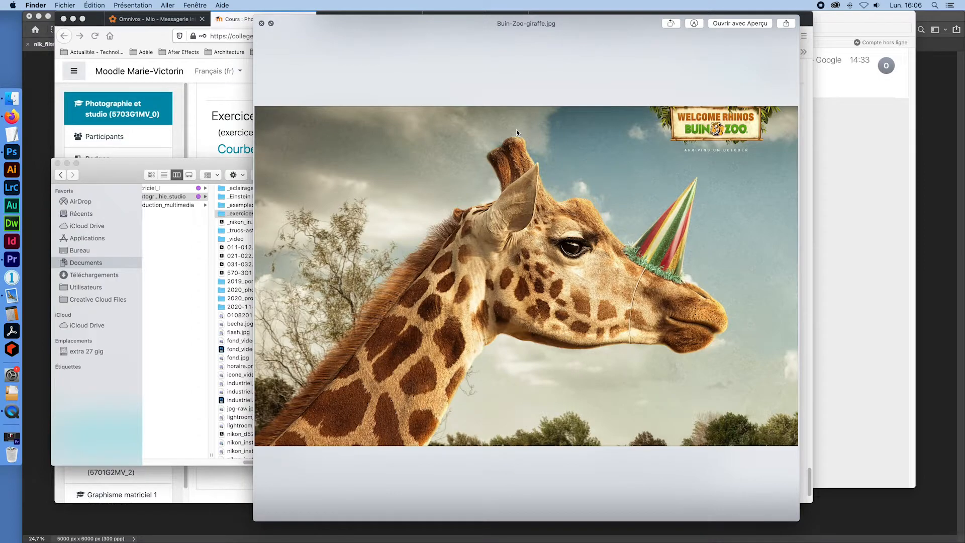
key(Down)
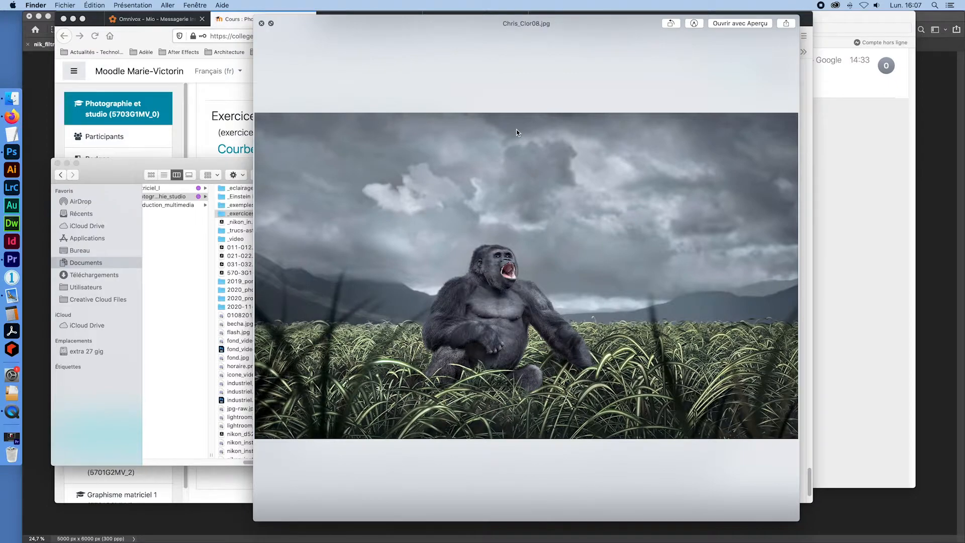
key(Down)
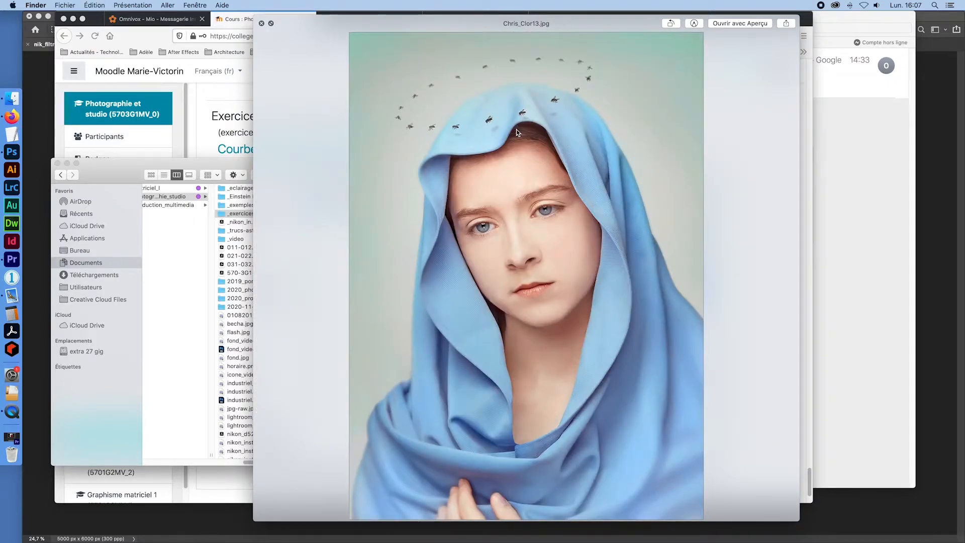
key(Down)
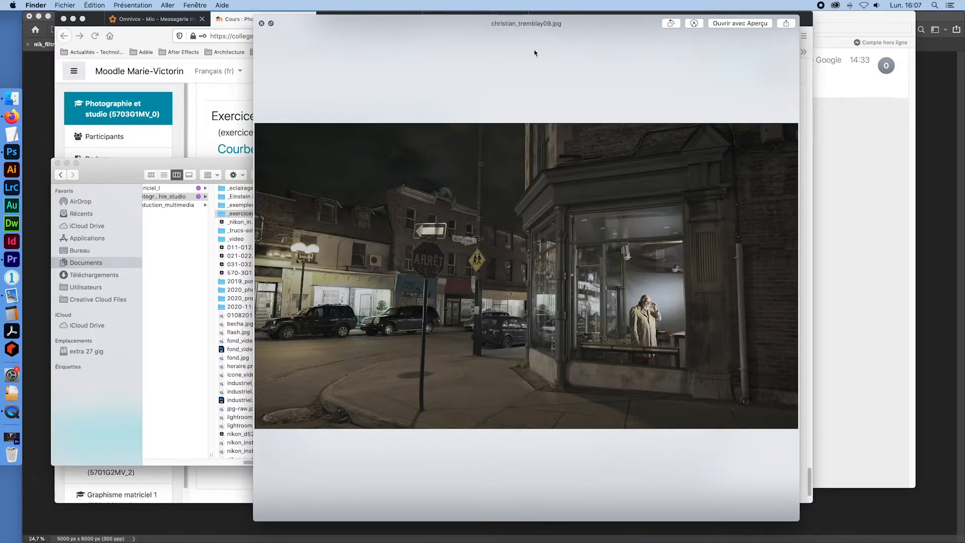
Bring up the dark workspace behind the image preview, enlarge the preview window and view the muddy hikers and Petersburg station composites.
click(223, 522)
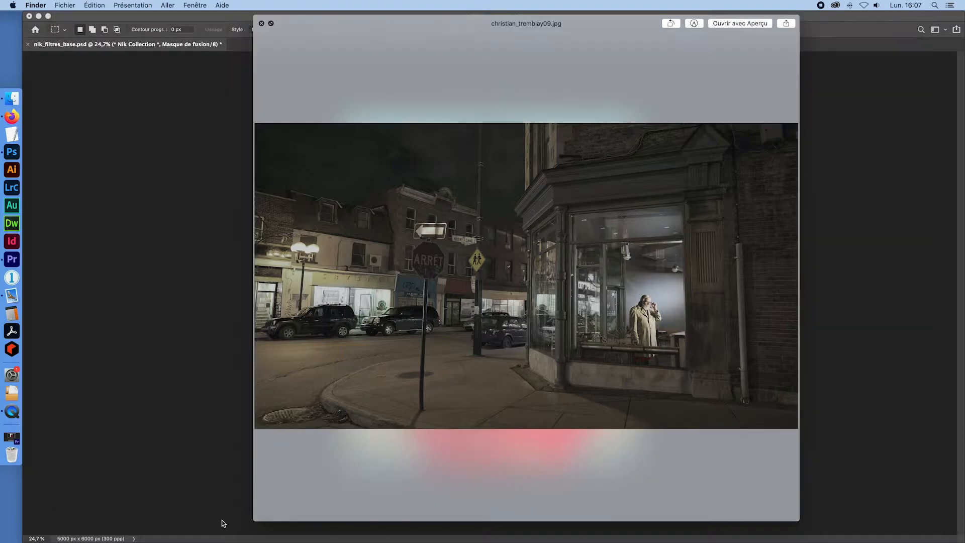
drag(255, 523, 129, 534)
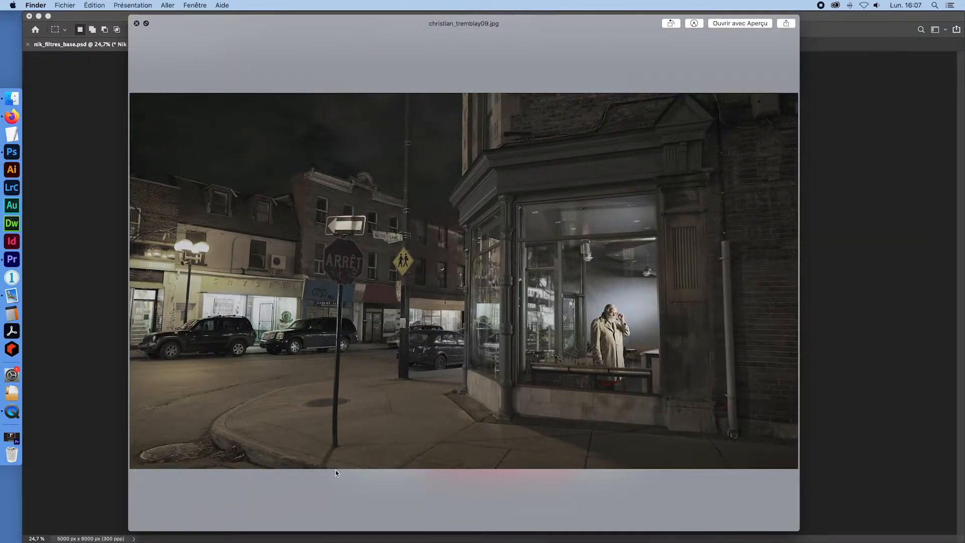
key(Right)
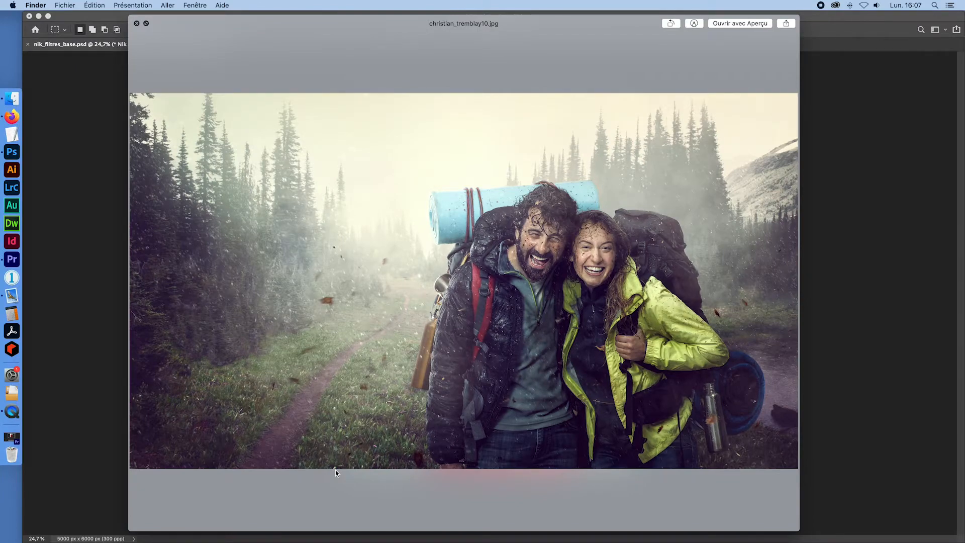
key(Down)
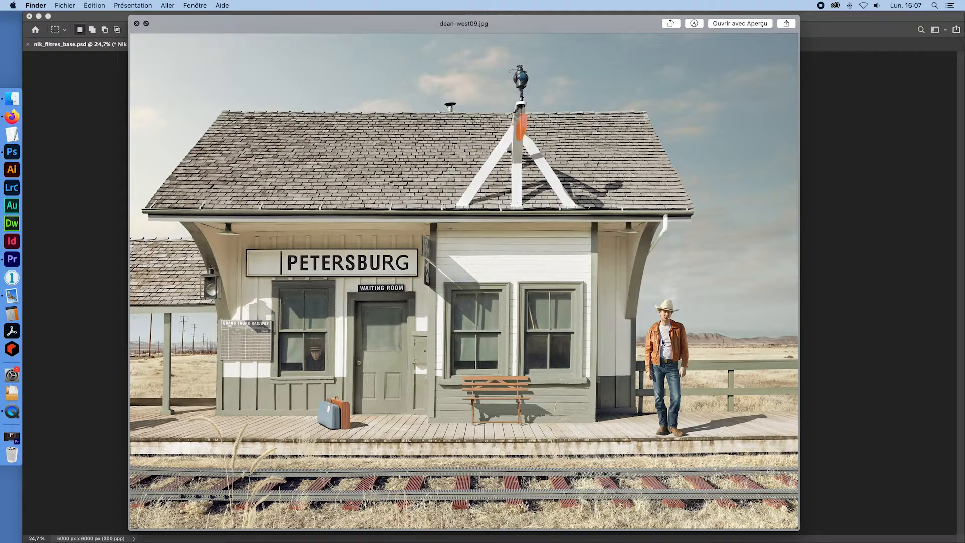
key(Right)
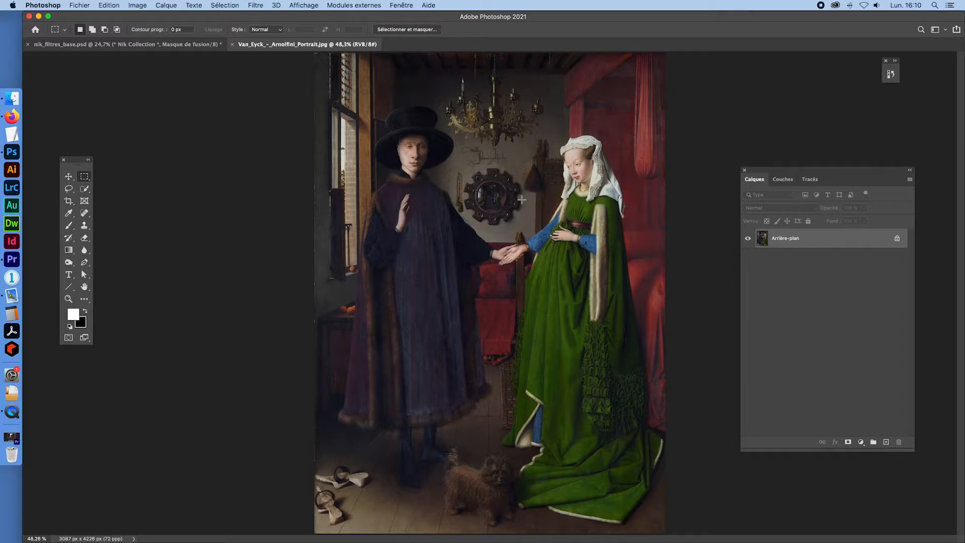
In Photoshop, examine the man's face, the wall inscription and the convex mirror in the Van Eyck Arnolfini portrait up close.
scroll(478, 211, up, 10)
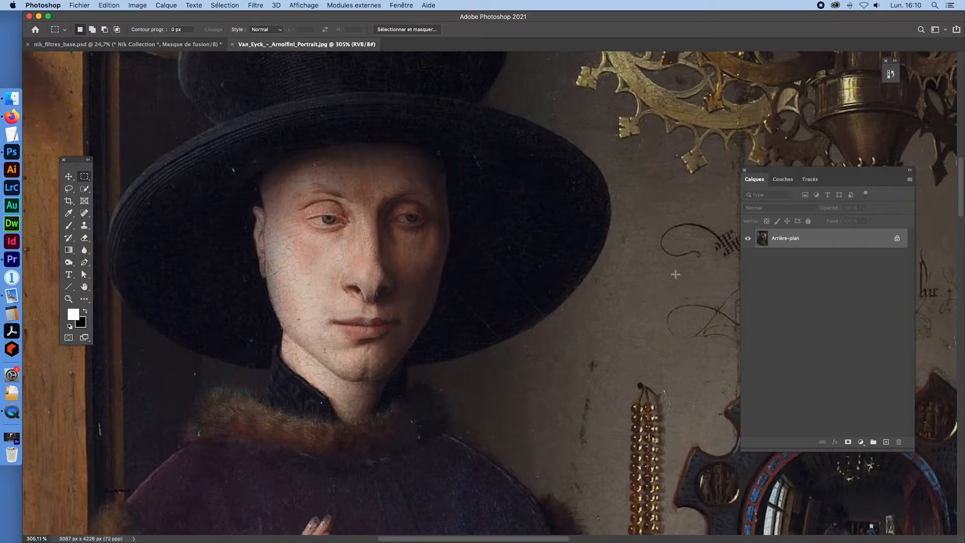
mouse_move(675, 274)
mouse_down()
mouse_move(478, 211)
mouse_move(385, 131)
mouse_up()
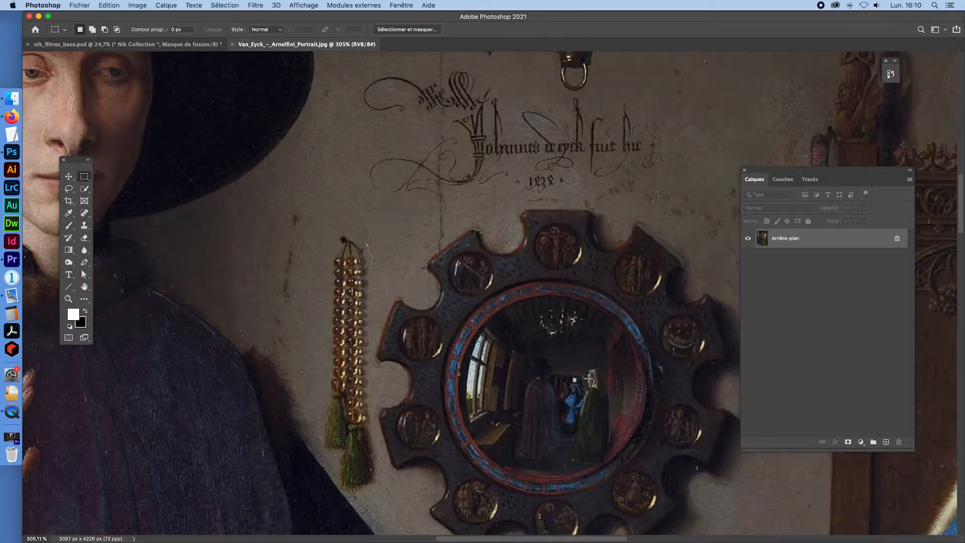
drag(569, 403, 442, 234)
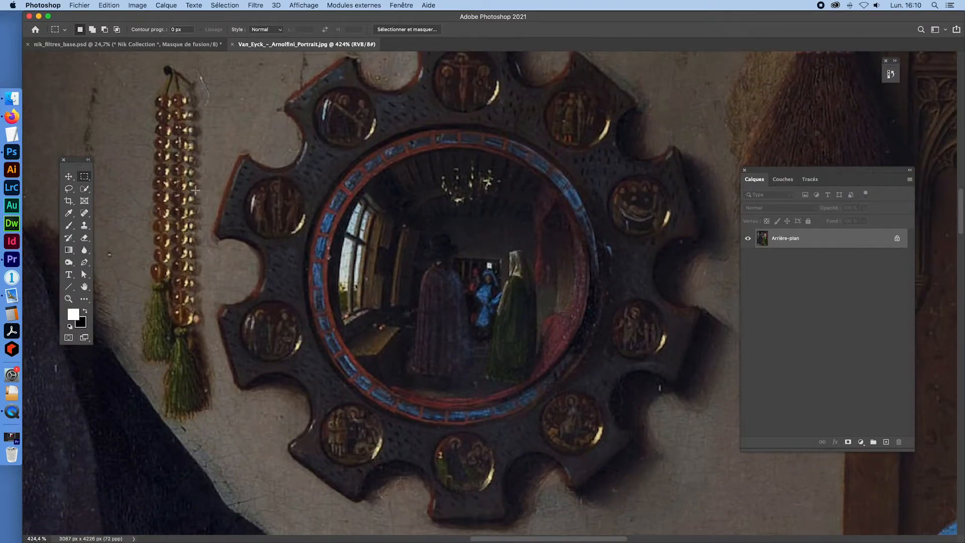
drag(493, 303, 418, 279)
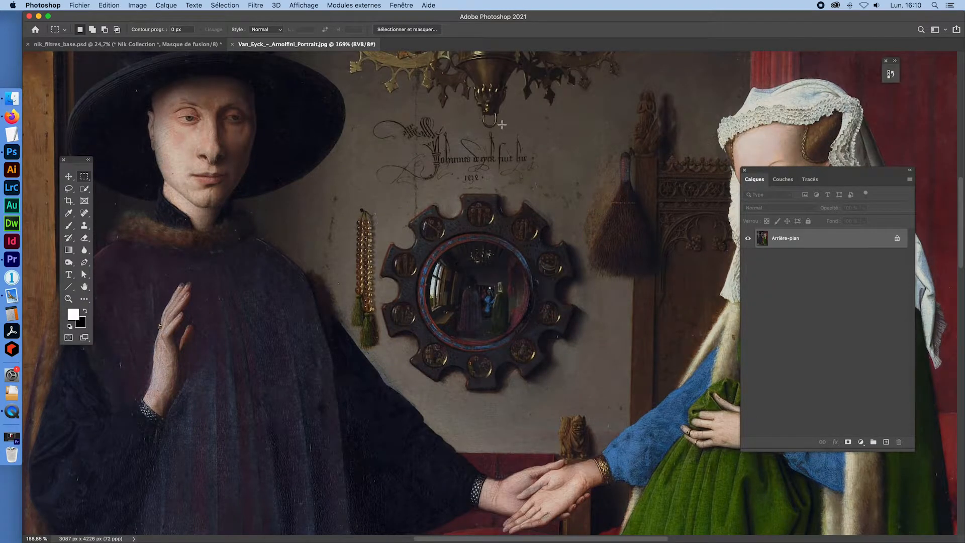
Examine the chandelier, the joined hands and the area around the dog in the Arnolfini portrait.
scroll(501, 124, up, 10)
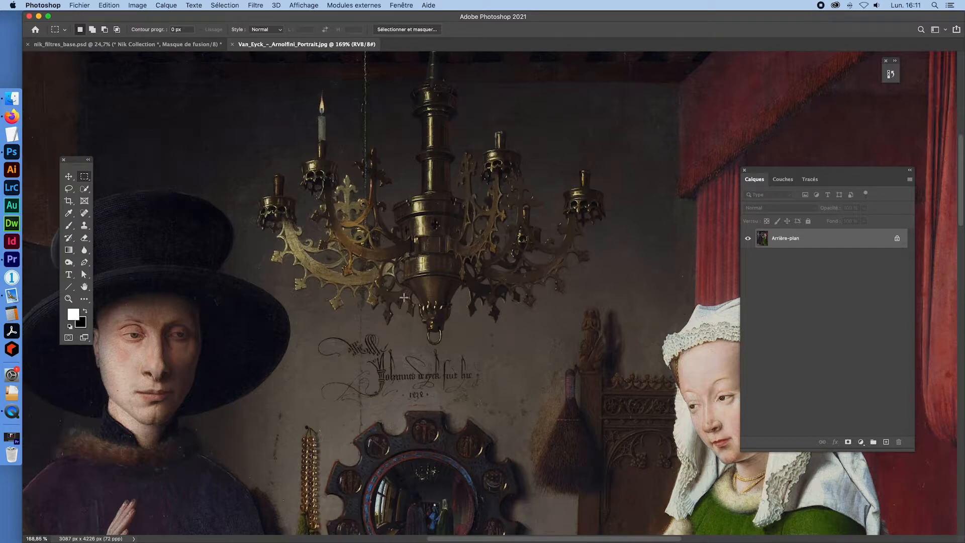
key(super+space)
drag(460, 344, 414, 330)
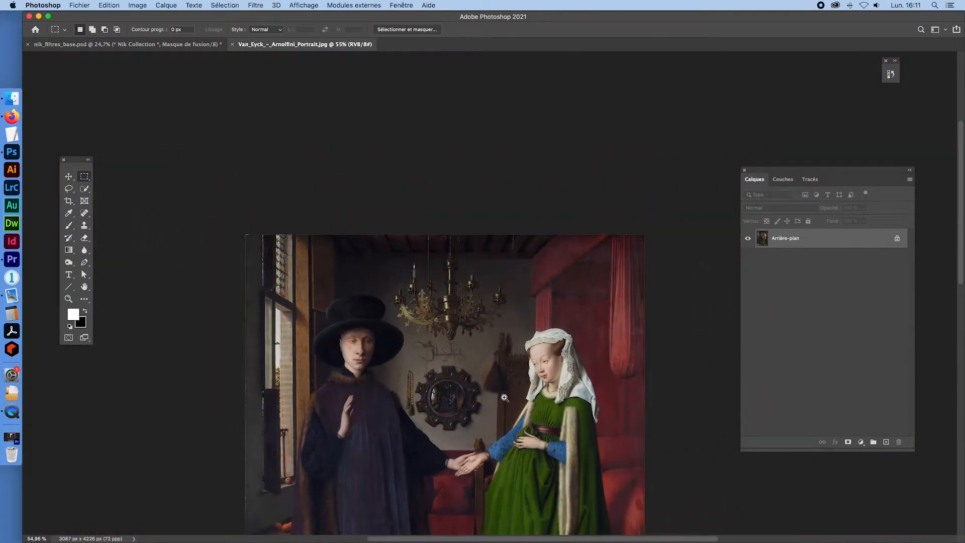
key(super+space)
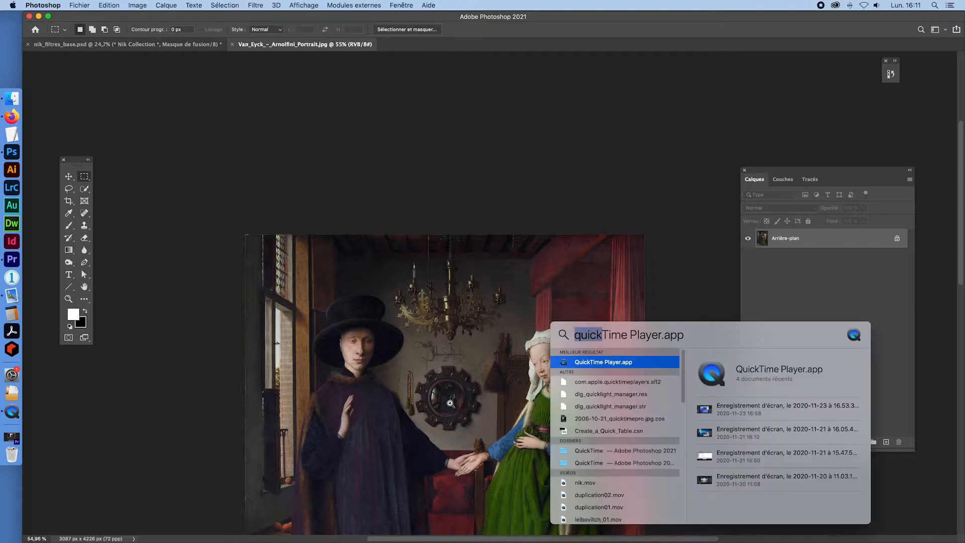
mouse_move(433, 423)
mouse_down()
mouse_move(474, 456)
mouse_move(512, 106)
mouse_up()
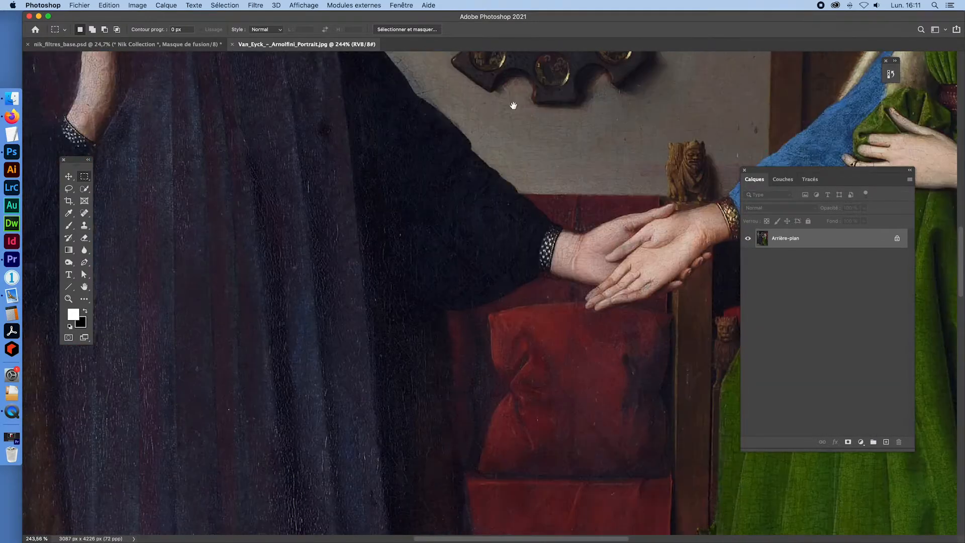
drag(436, 358, 521, 107)
drag(506, 371, 438, 338)
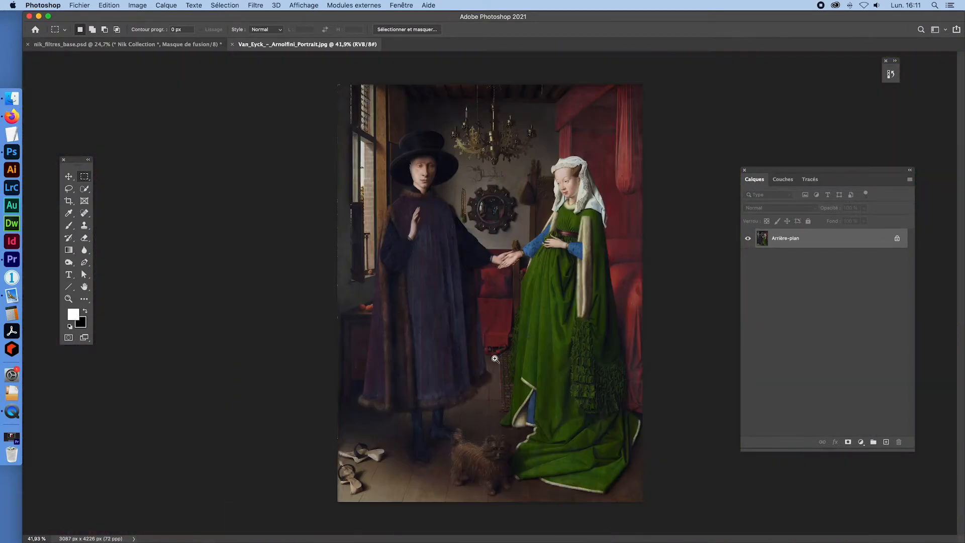
drag(495, 475, 571, 491)
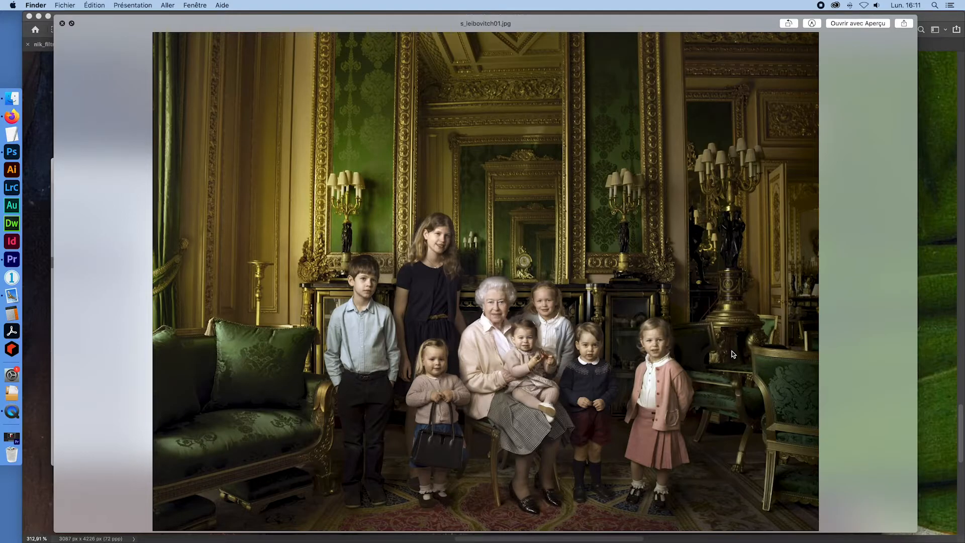
In the Finder preview, browse from the royal family portrait through the wolf images to the compositing book's plug-in pages, ending at secrets03.png.
key(Down)
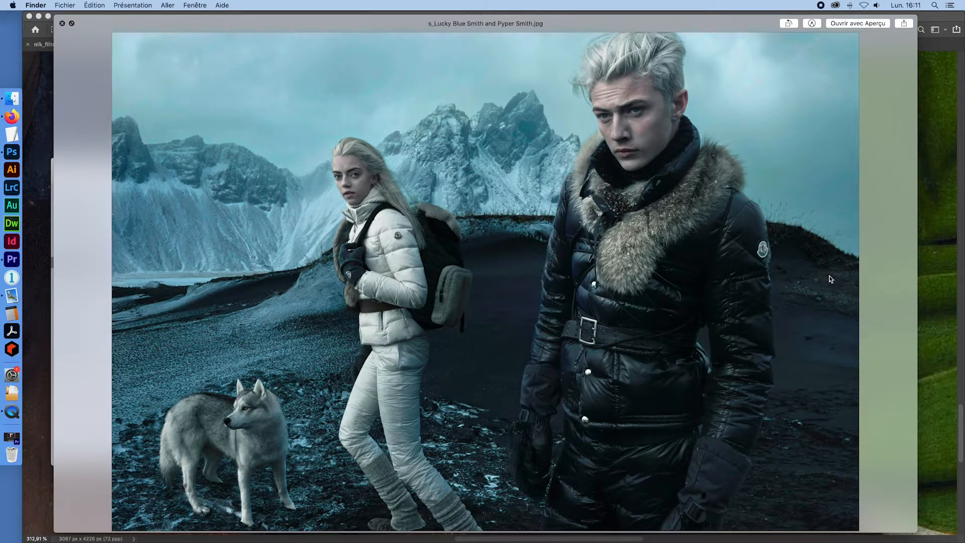
key(Down)
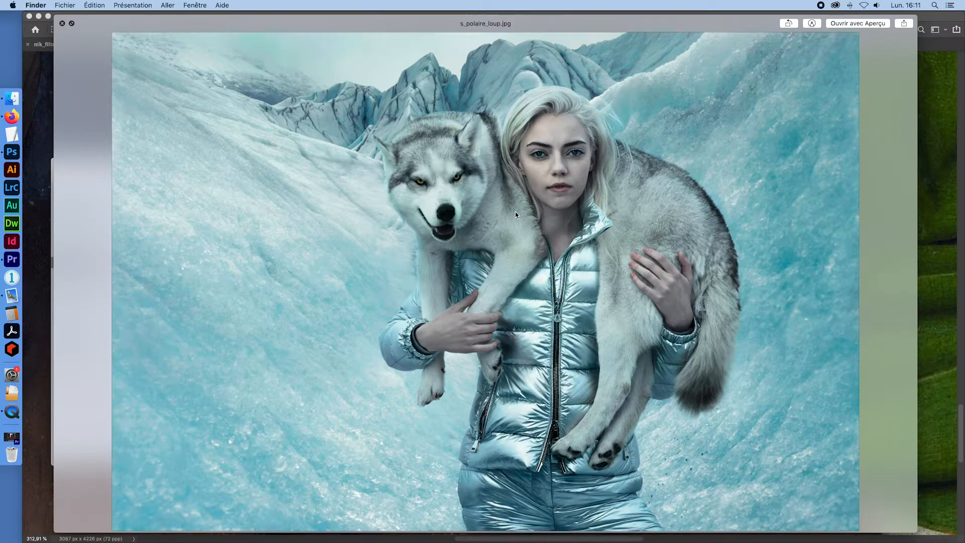
key(Down)
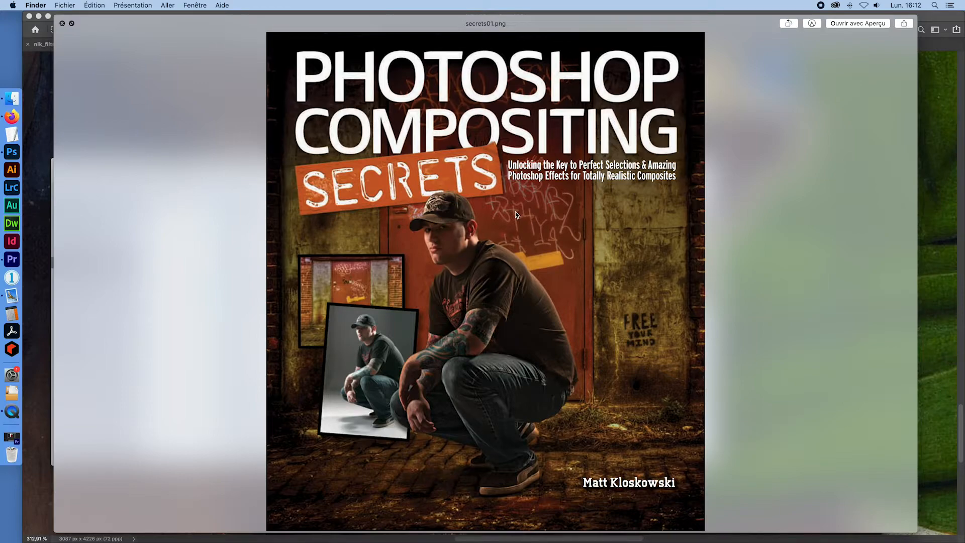
key(Down)
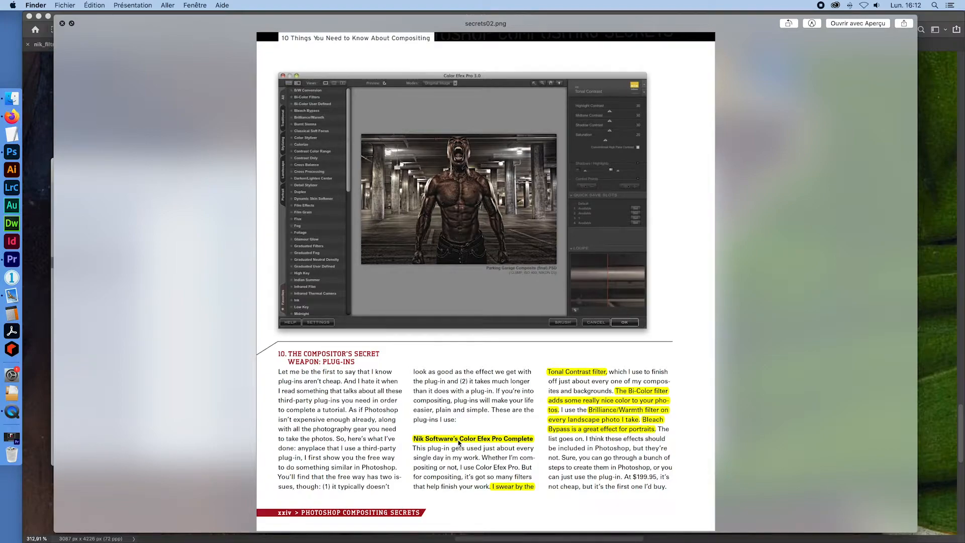
key(Right)
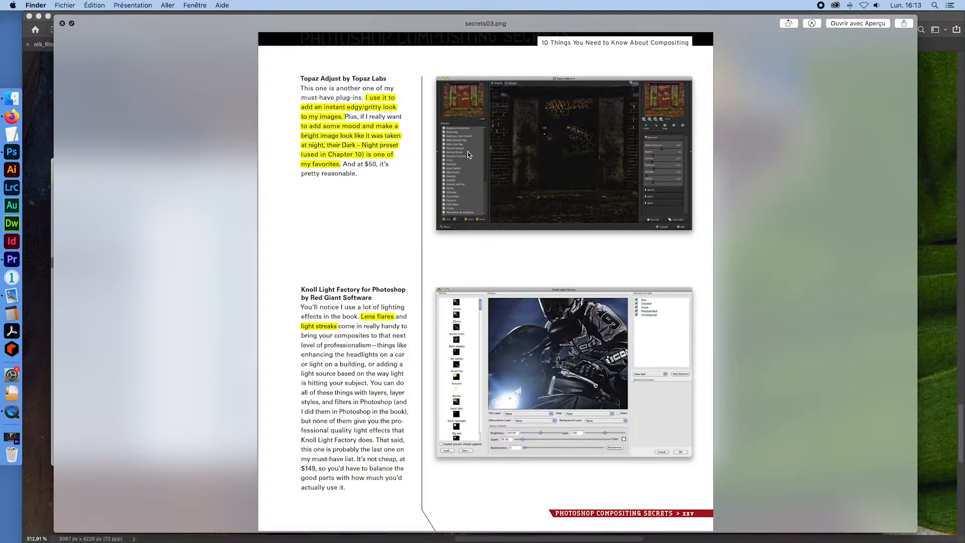
Go back through the previewed images from secrets03.png to Buin-Zoo-giraffe.jpg, reviewing the composites again.
key(Left)
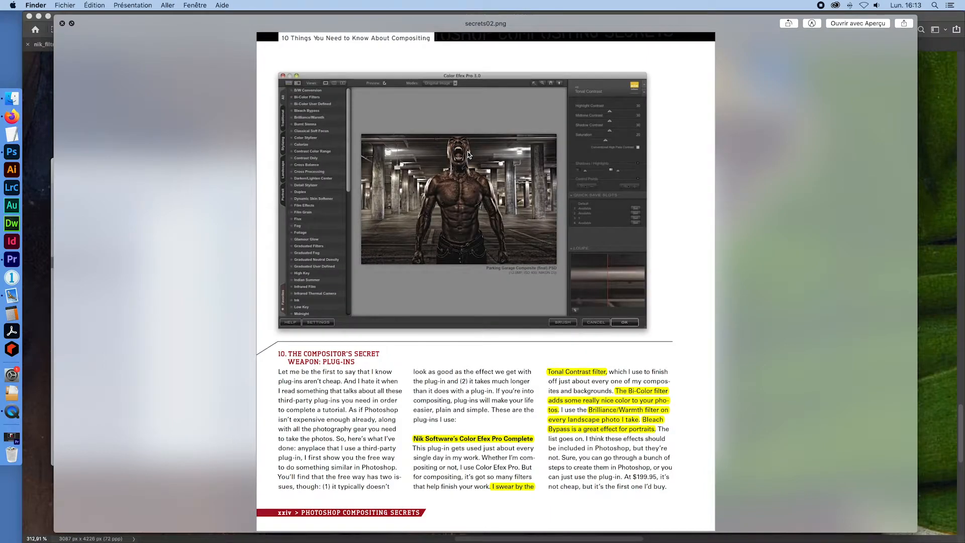
key(Left)
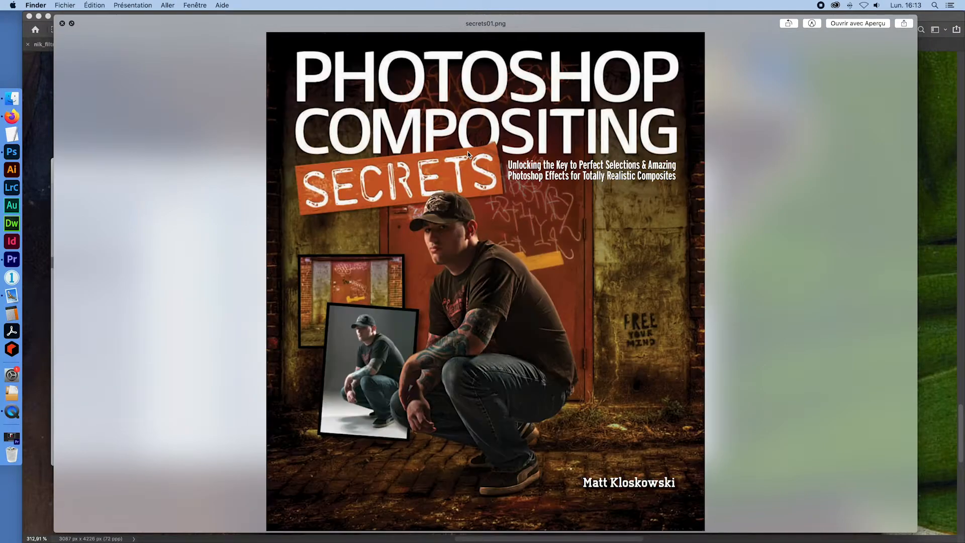
key(Left)
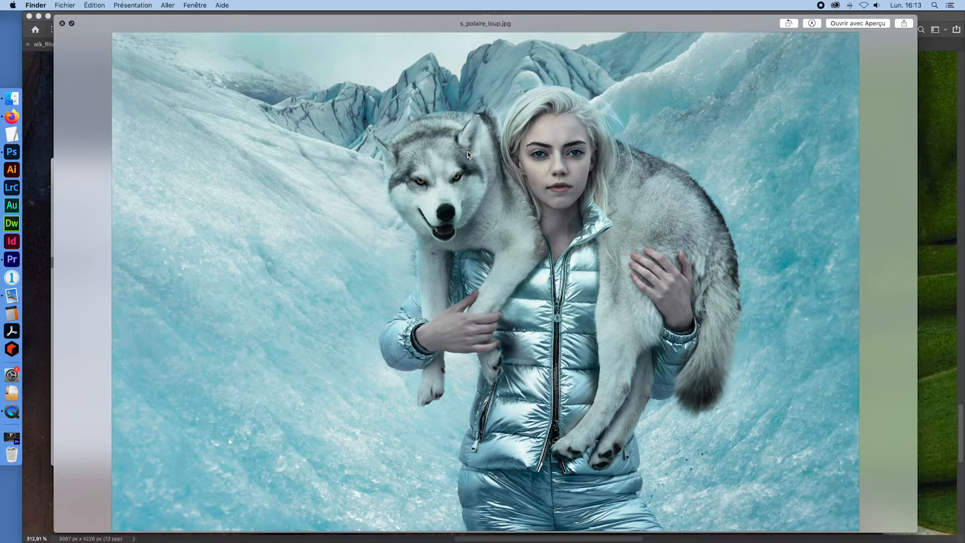
key(Left)
key(Left)
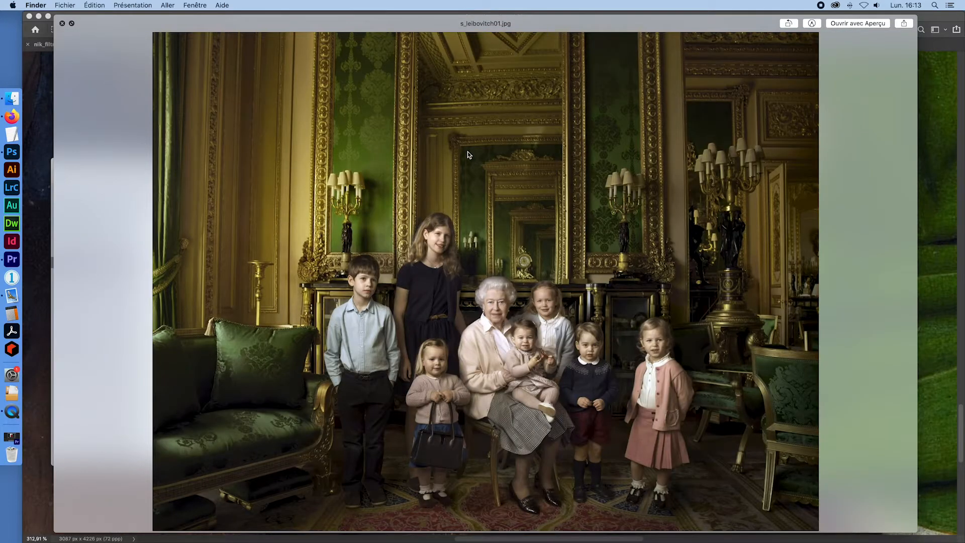
key(Left)
key(Left)
key(Left)
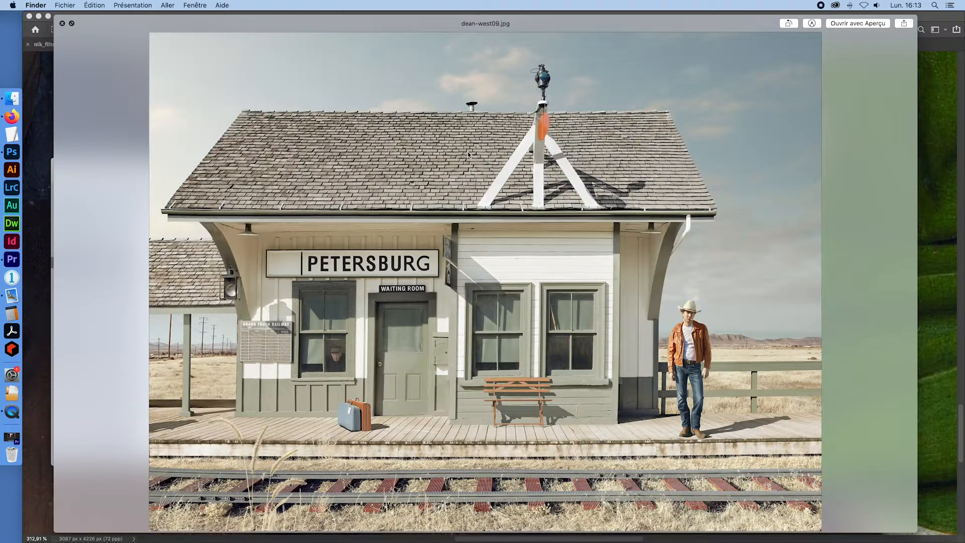
key(Left)
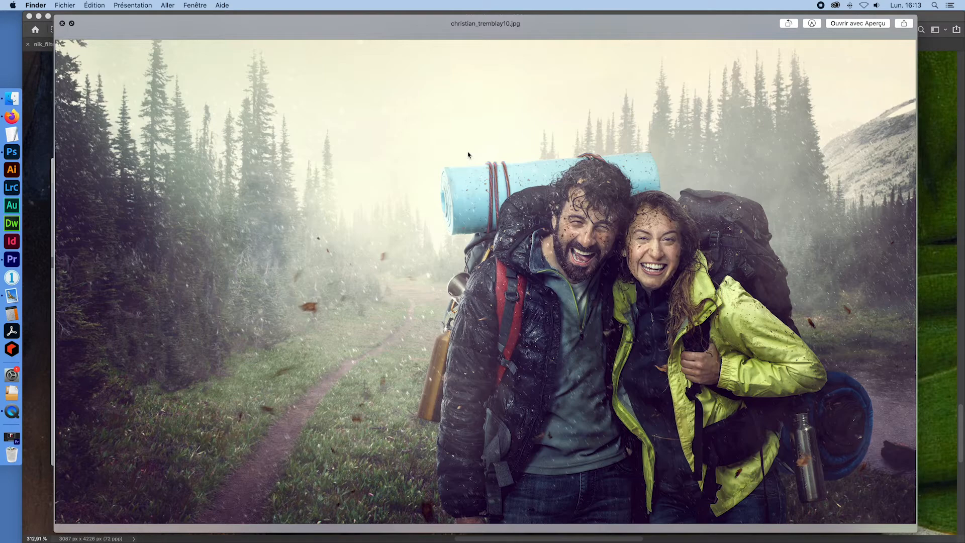
key(Left)
key(Left)
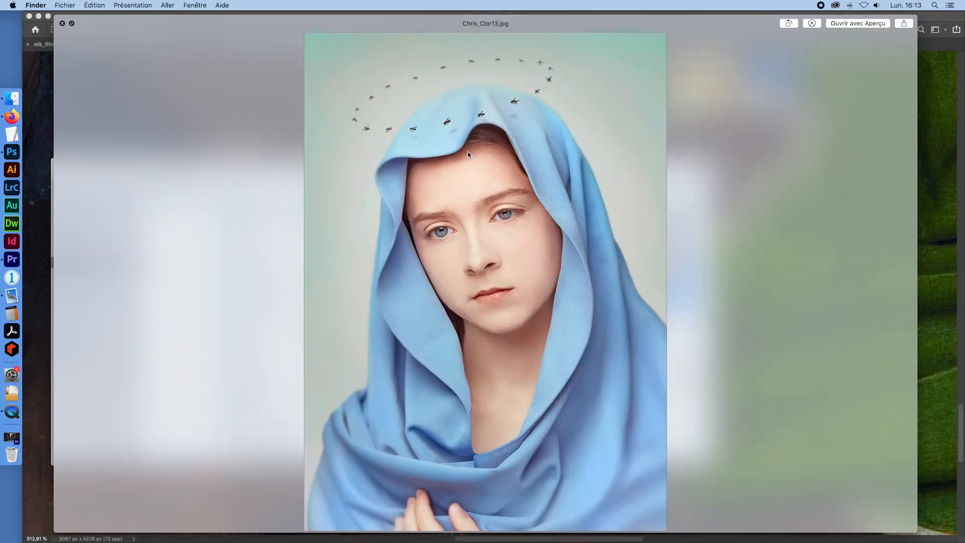
key(Left)
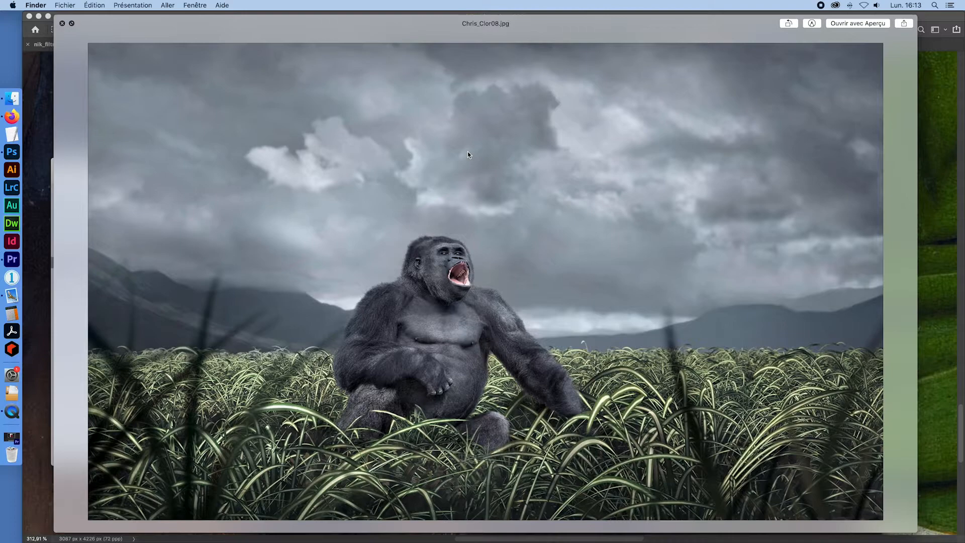
key(Left)
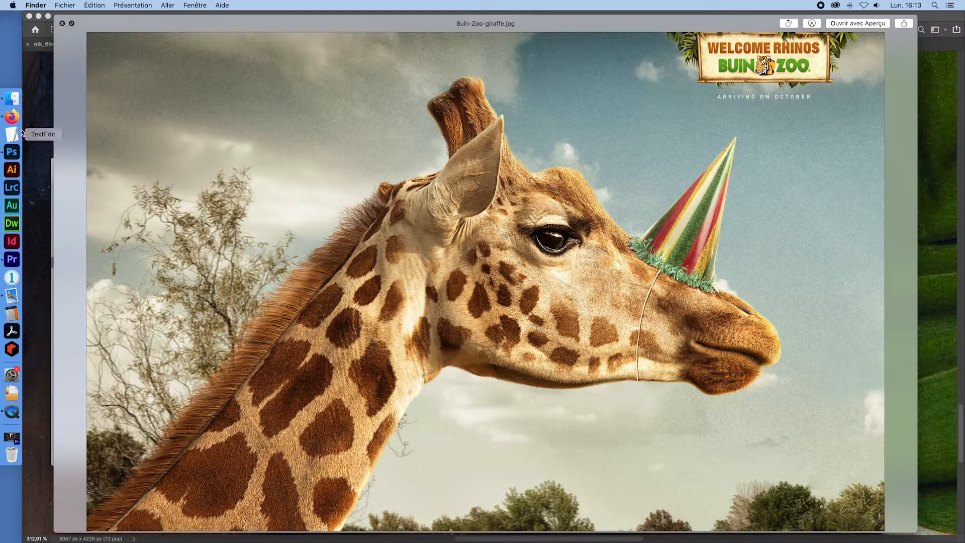
In Firefox, run a web search for "nik collexiont".
click(11, 116)
click(363, 35)
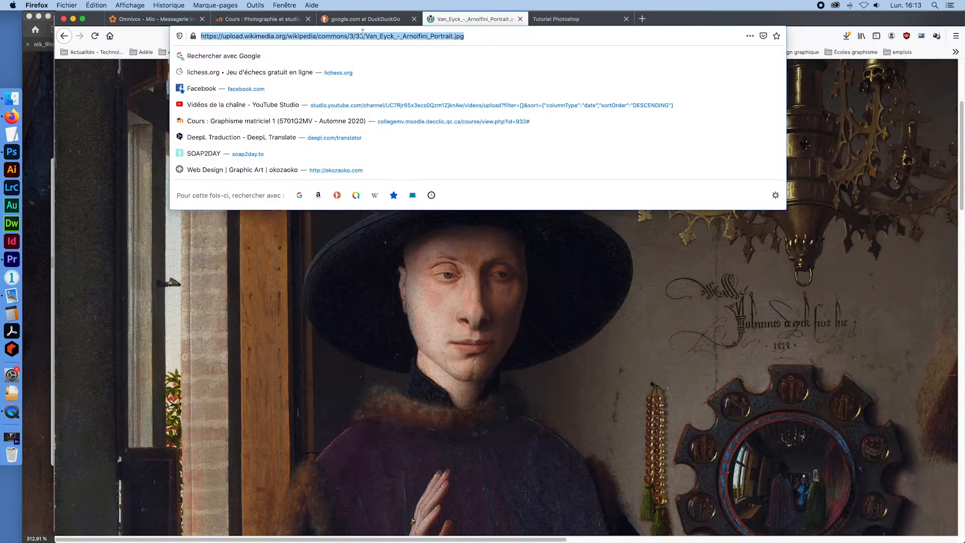
text(nik co)
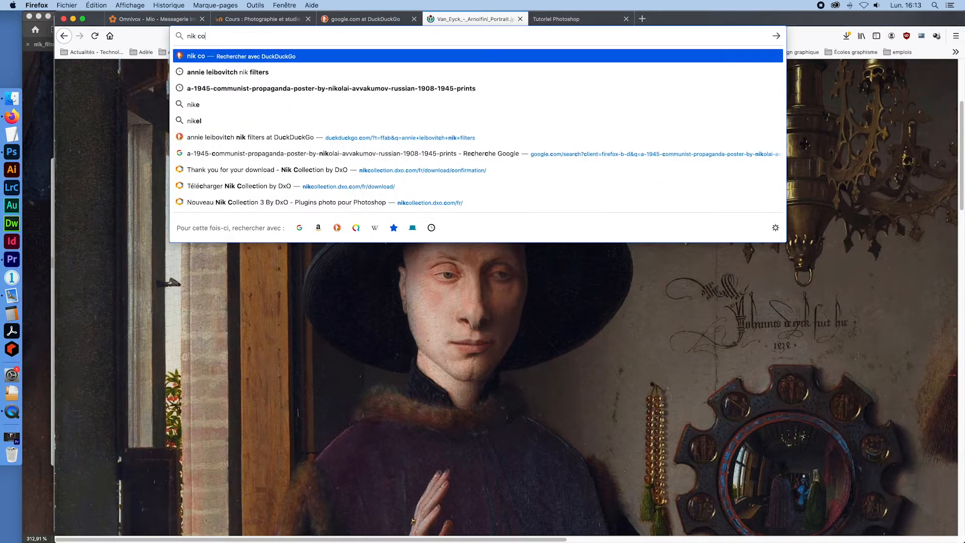
text(llexiont)
key(Return)
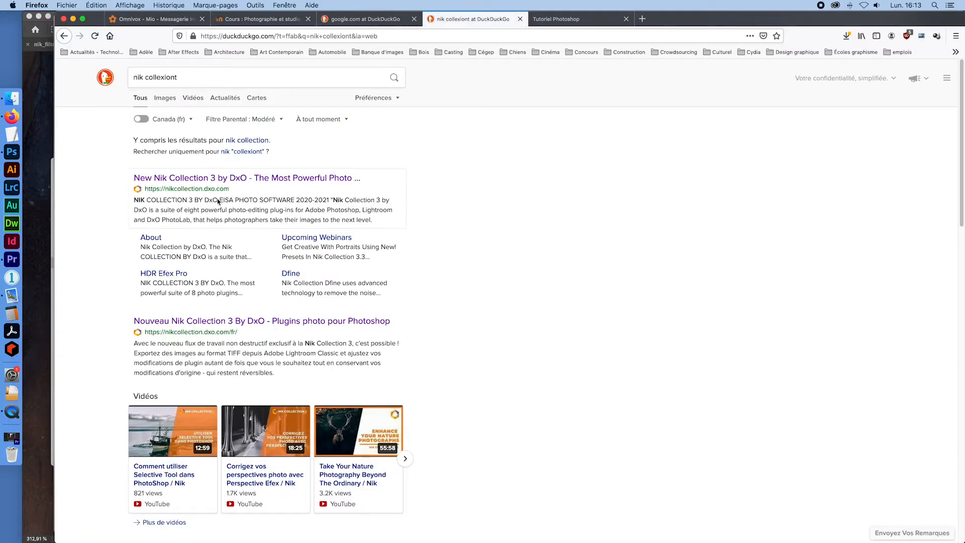
Open the New Nik Collection 3 by DxO site and look over its plug-in list and free trial page.
click(193, 179)
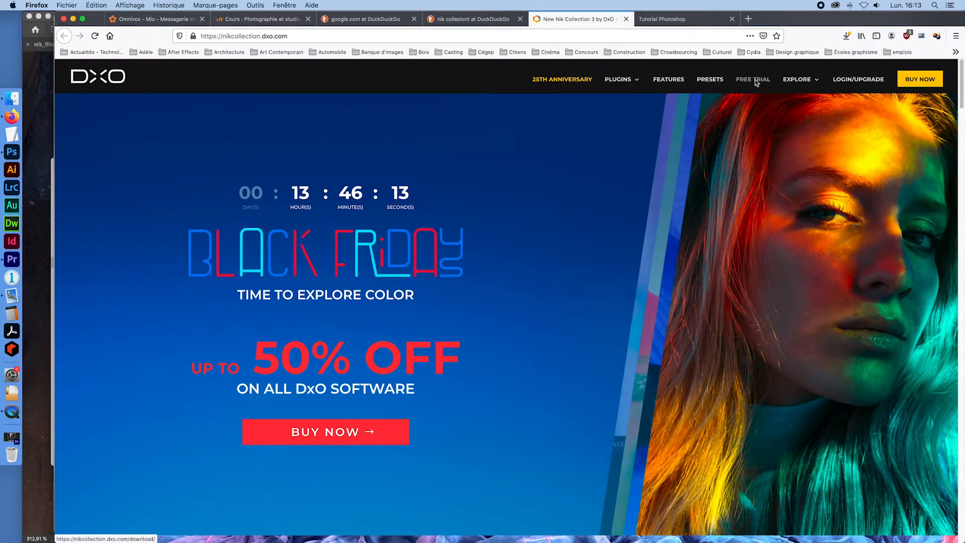
click(624, 82)
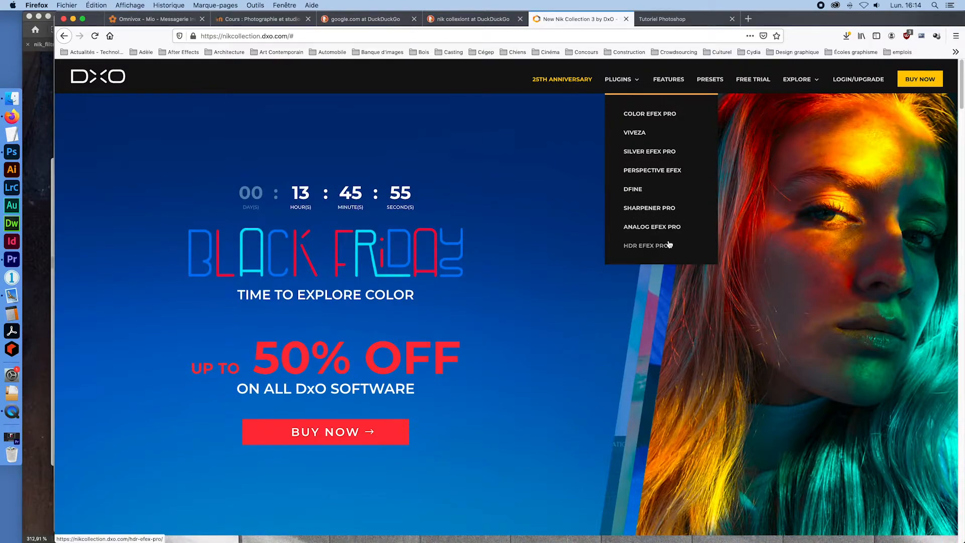
click(757, 81)
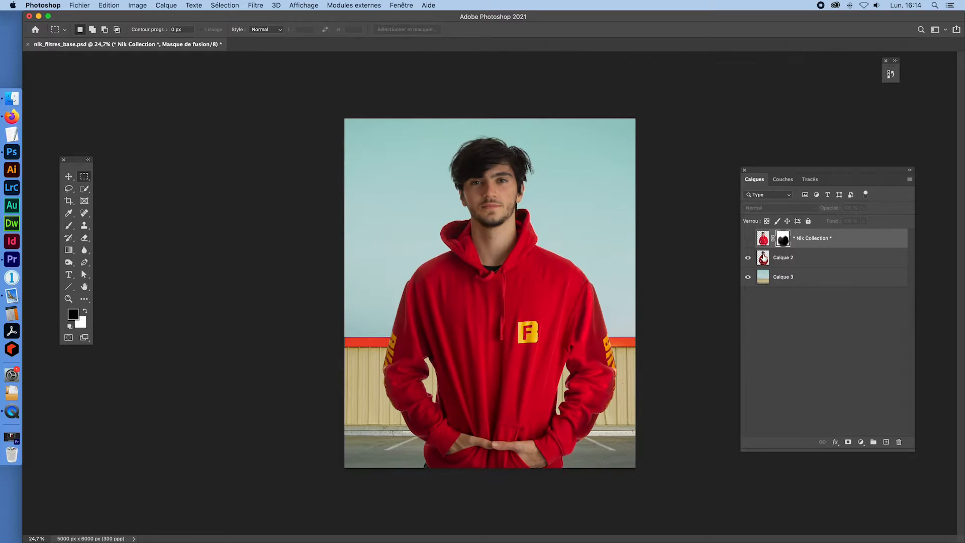
In Photoshop, select Calque 2 in nik_filtres_base.psd, view it closer and examine the available Nik Collection filters.
click(764, 258)
key(super+space)
super+click(526, 249)
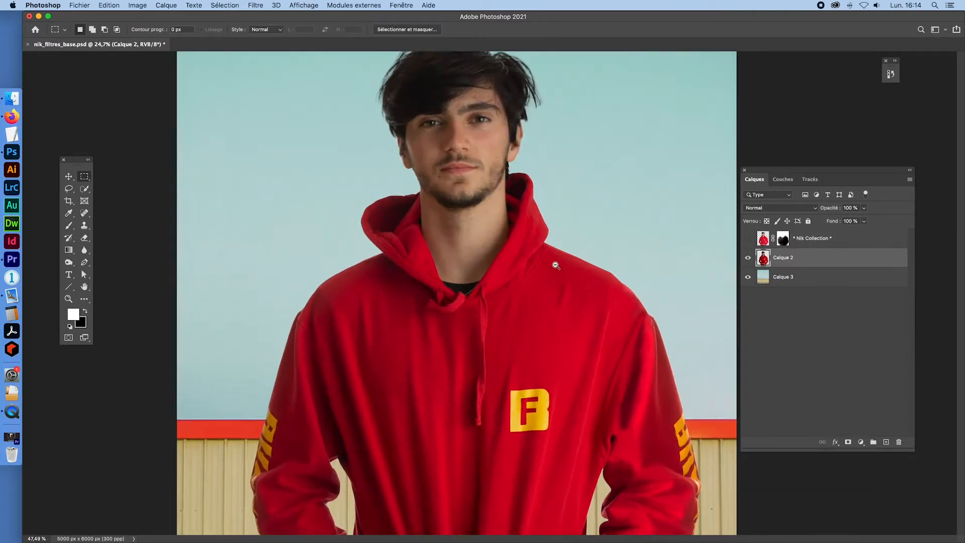
click(259, 5)
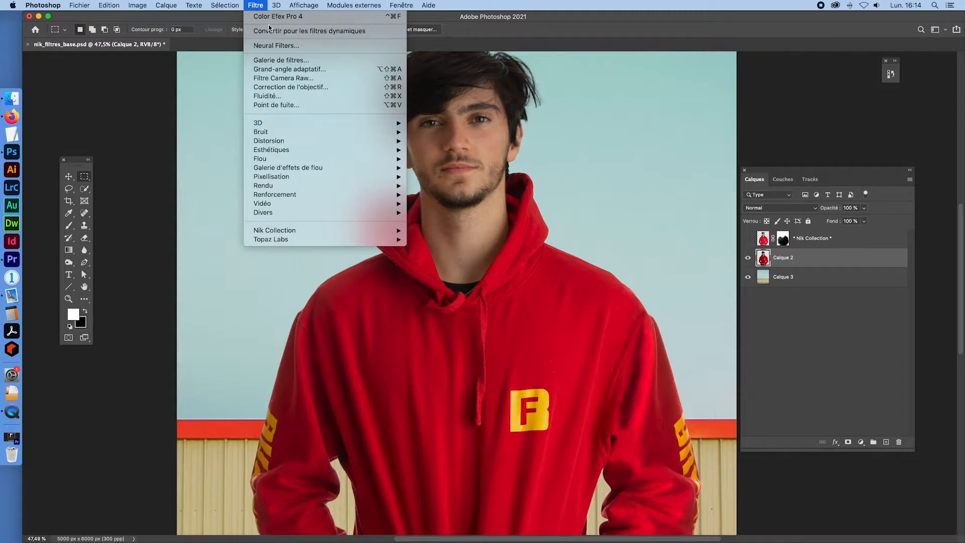
mouse_move(288, 233)
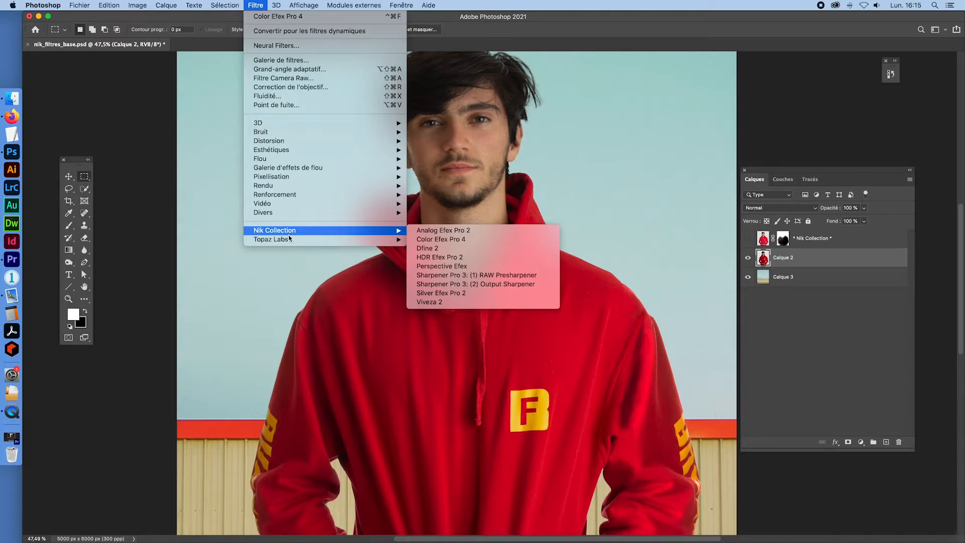
click(451, 240)
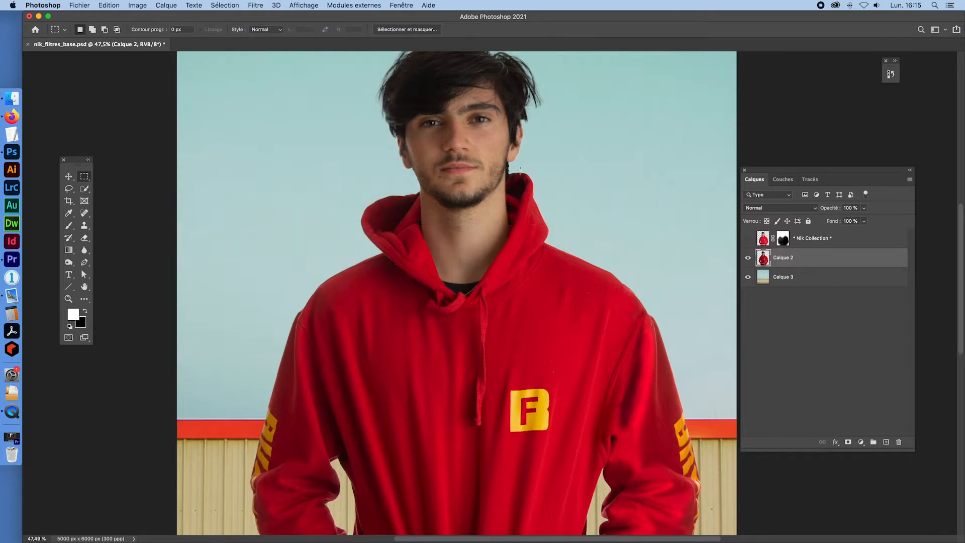
Inspect the composite's separate parts by toggling the visibility of Calque 3 and Calque 2.
drag(512, 143, 506, 189)
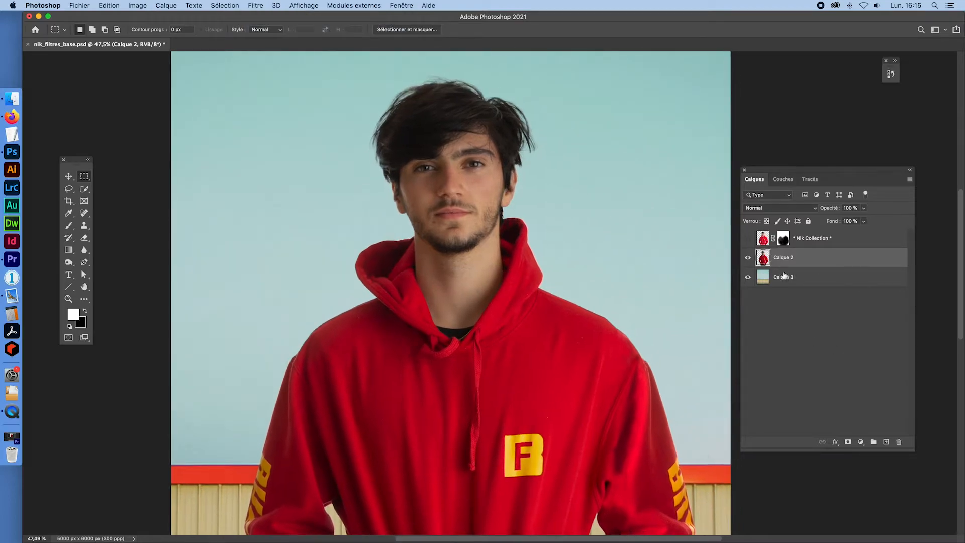
click(749, 274)
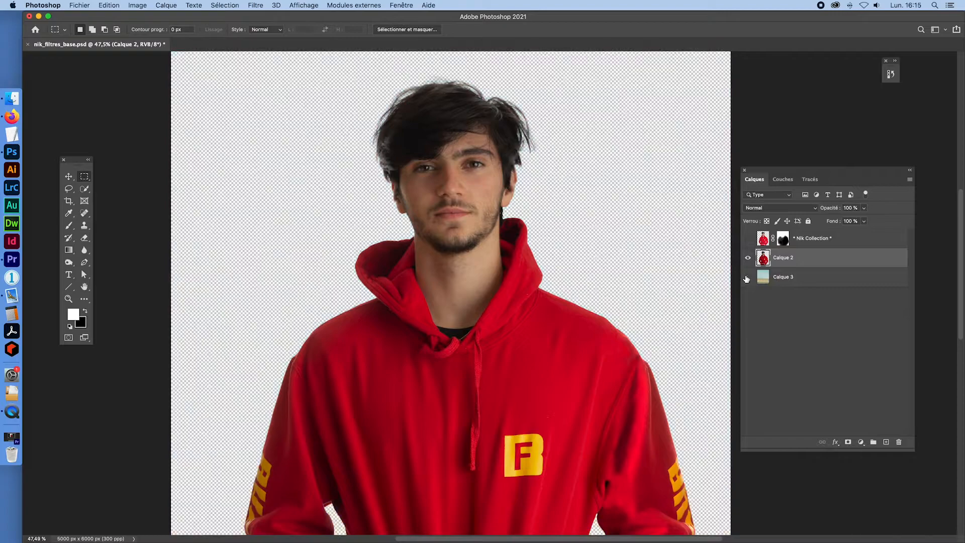
click(748, 276)
click(748, 276)
click(748, 276)
click(748, 258)
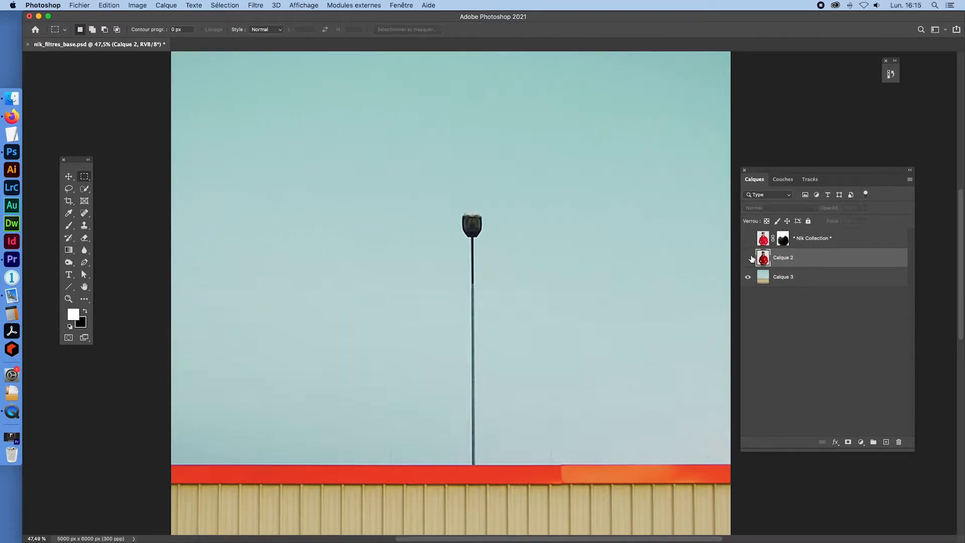
click(749, 257)
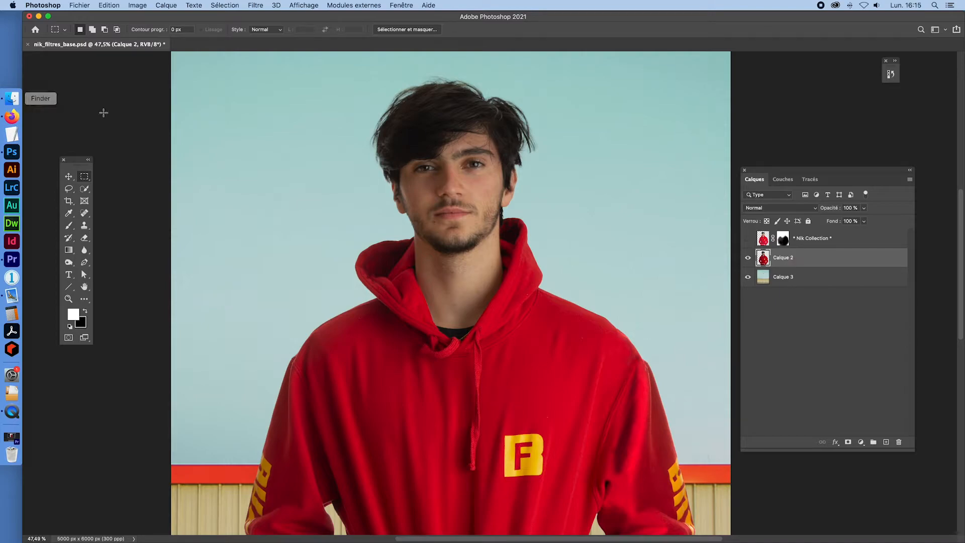
In Finder, close the giraffe preview and preview raph_avant.jpg from the nik folder.
click(13, 99)
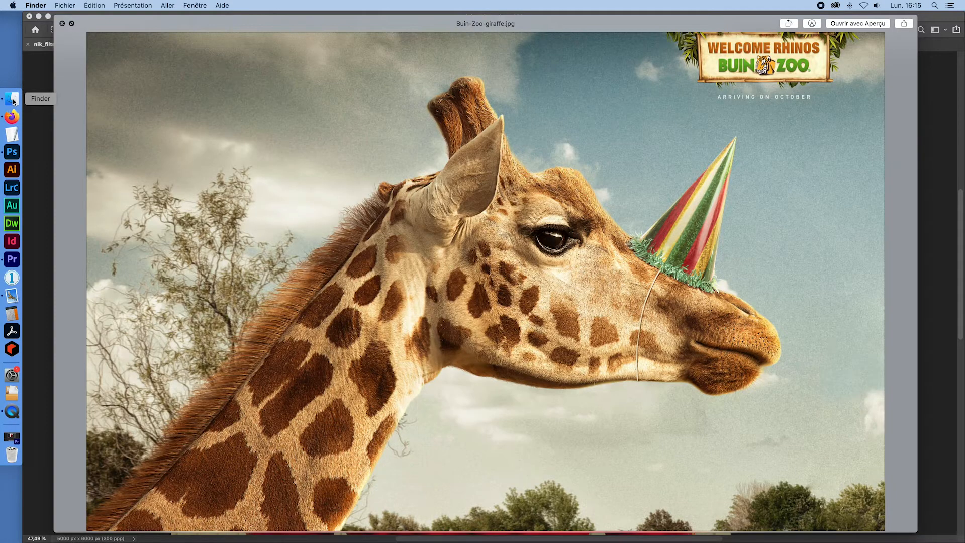
click(62, 23)
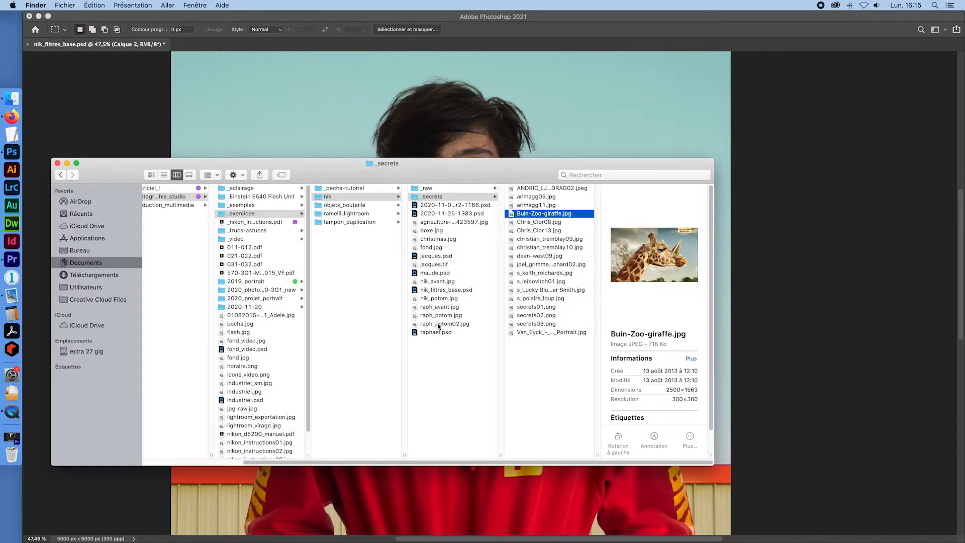
click(433, 308)
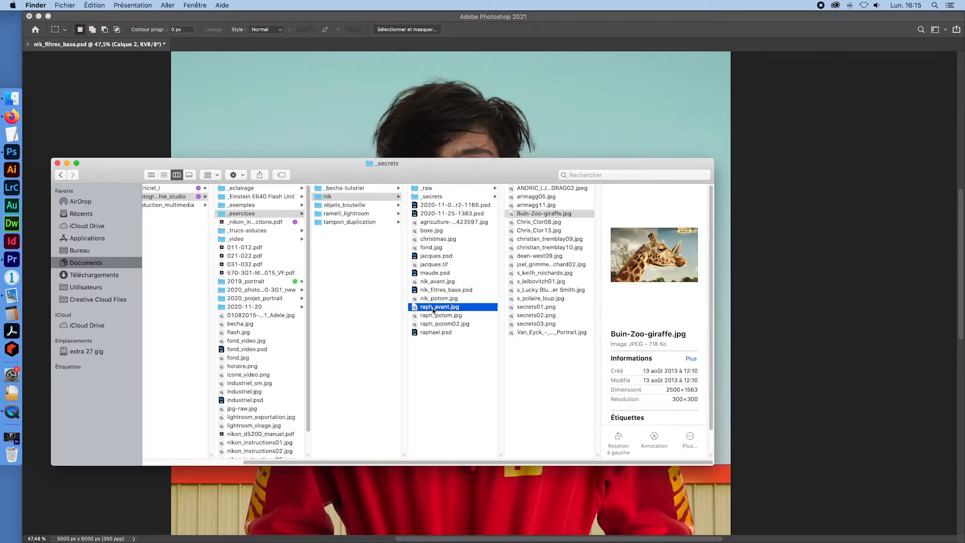
click(433, 310)
key(space)
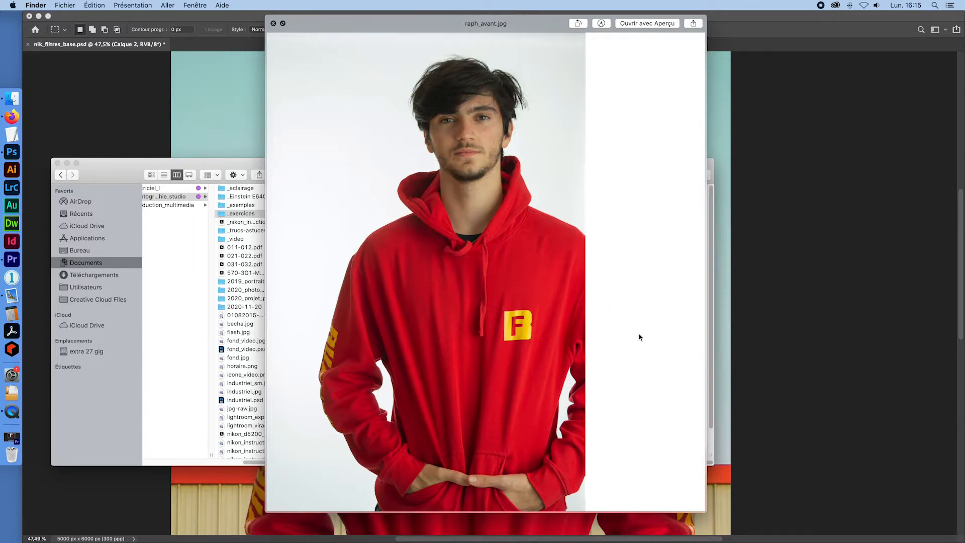
Compare raph_avant.jpg with raph_potom.jpg by alternating between their previews.
key(Down)
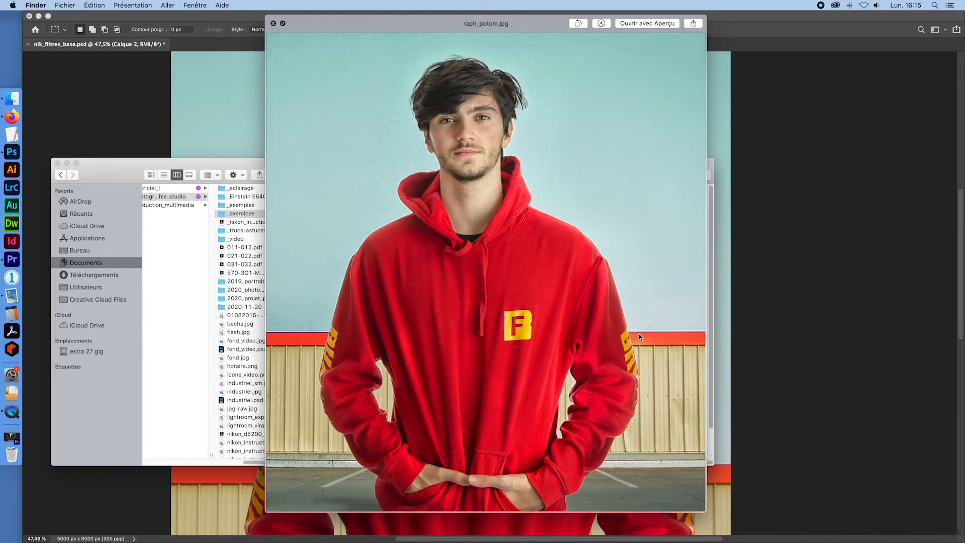
key(Up)
key(Down)
key(Up)
key(Down)
key(Up)
key(Down)
Back in Photoshop, duplicate Calque 2 and Calque 3 and merge the two copies into one layer.
click(220, 121)
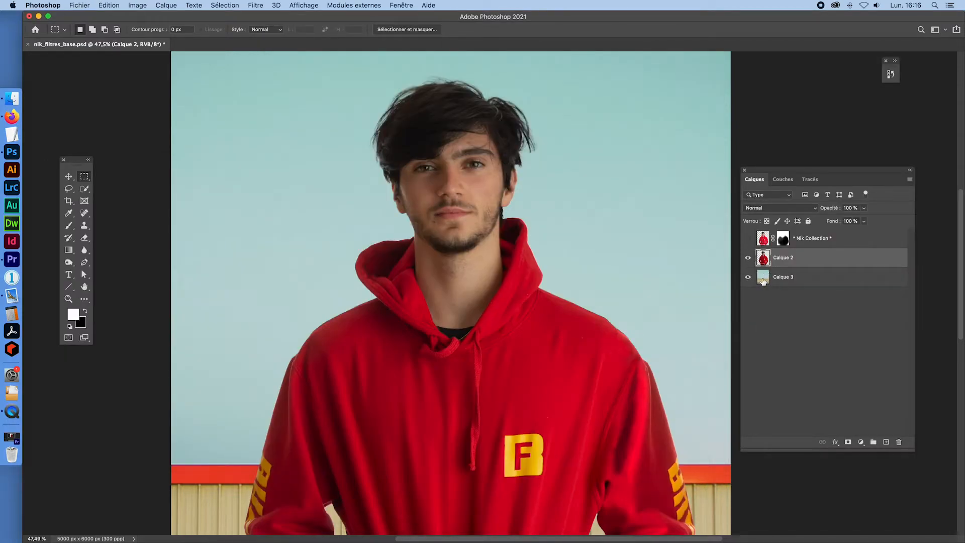
click(767, 275)
shift+click(767, 259)
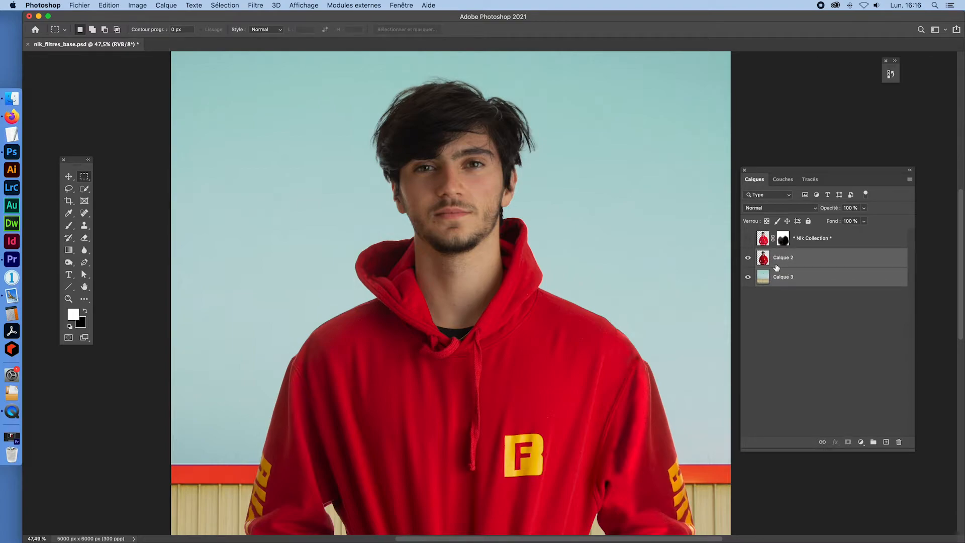
key(super+j)
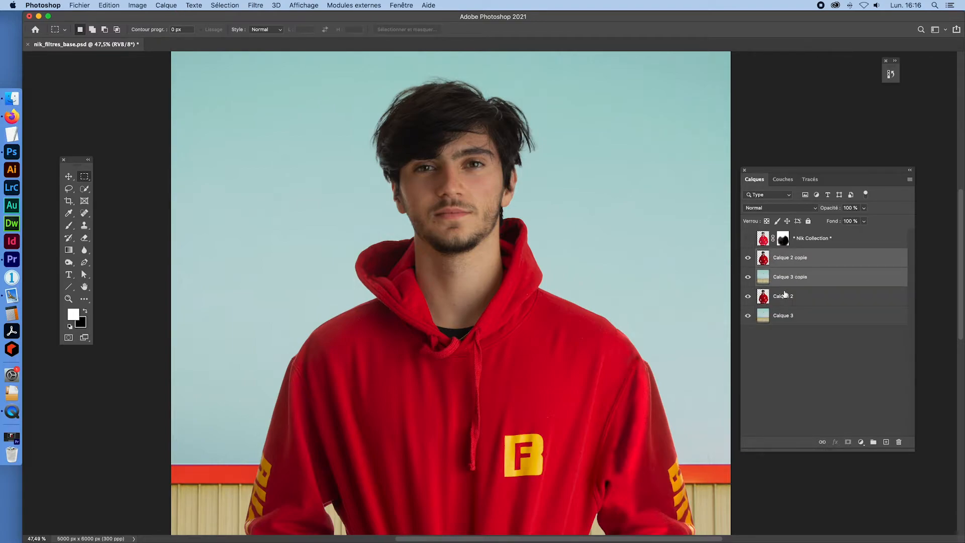
key(super+e)
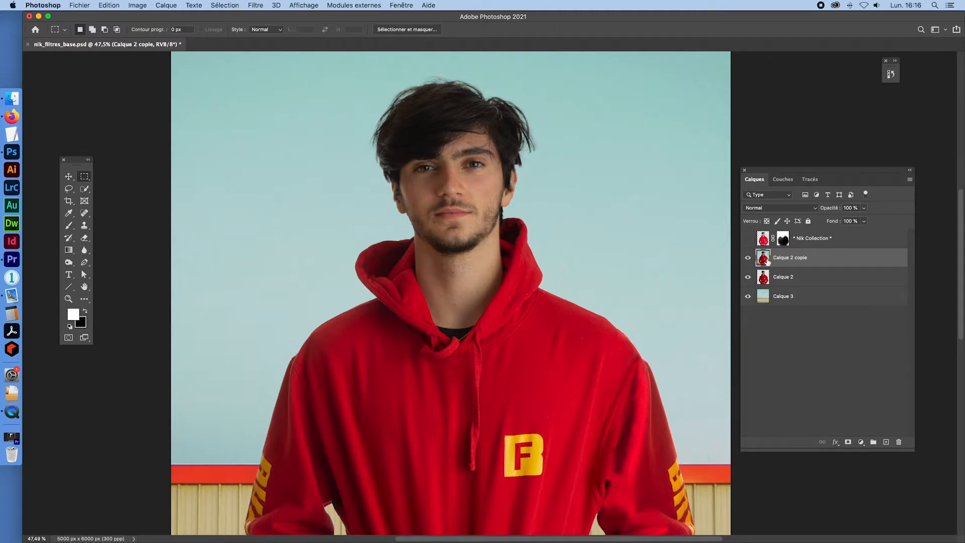
Hide the original Calque 2 and Calque 3, and toggle the merged copy off and back on to check it.
click(748, 277)
click(748, 296)
click(747, 258)
click(748, 257)
Launch the Color Efex Pro 4 filter on the merged layer and remove its Bi-Color, Dynamic Skin Softener and Dark Contrasts filters.
click(255, 6)
mouse_move(279, 235)
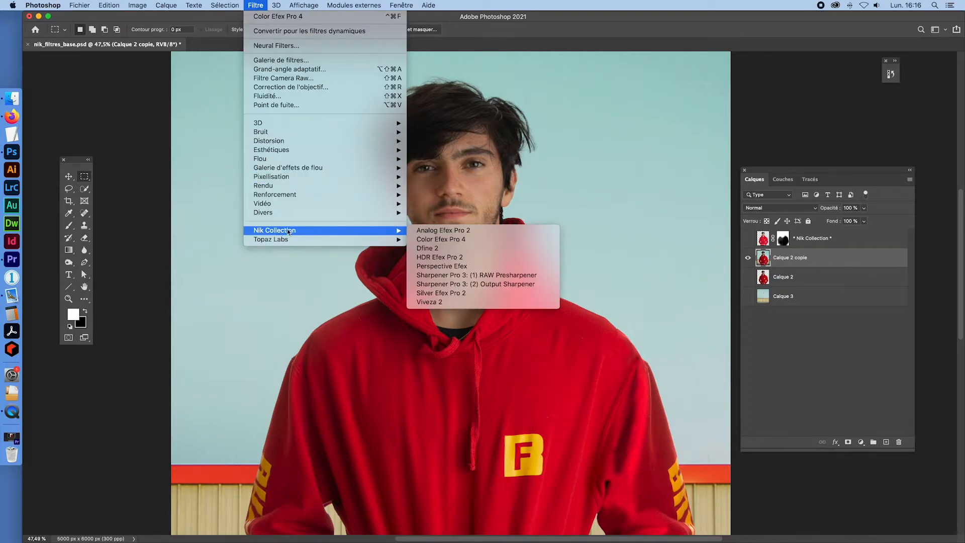
click(467, 239)
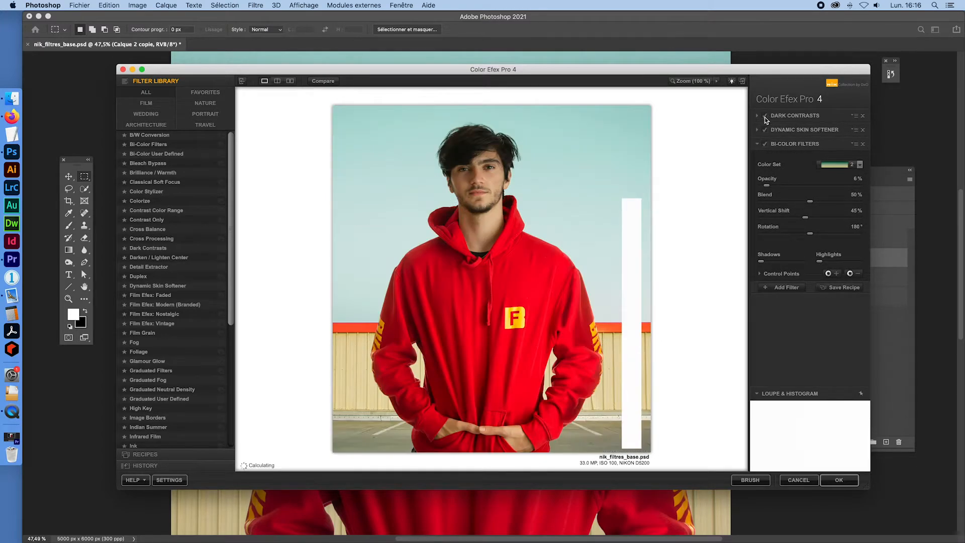
click(765, 117)
click(862, 144)
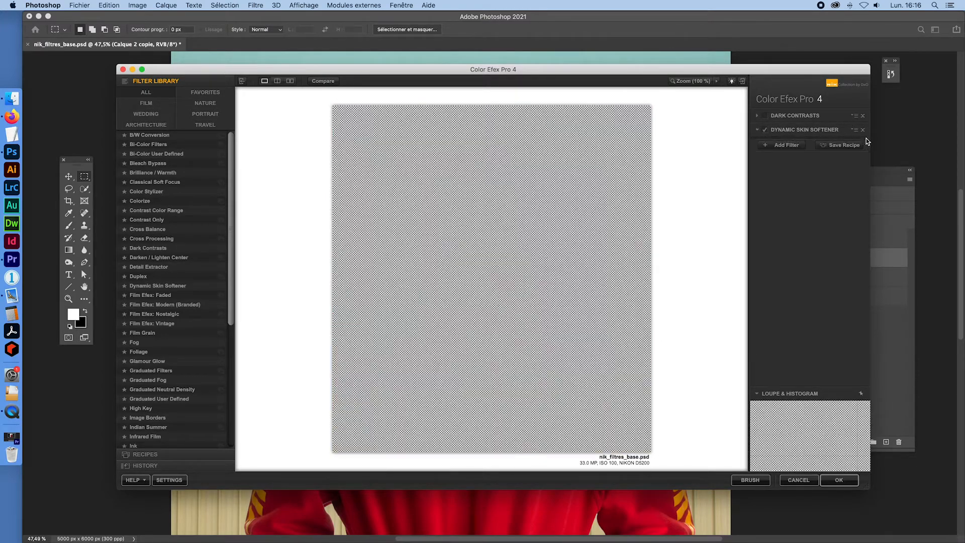
click(863, 130)
click(863, 116)
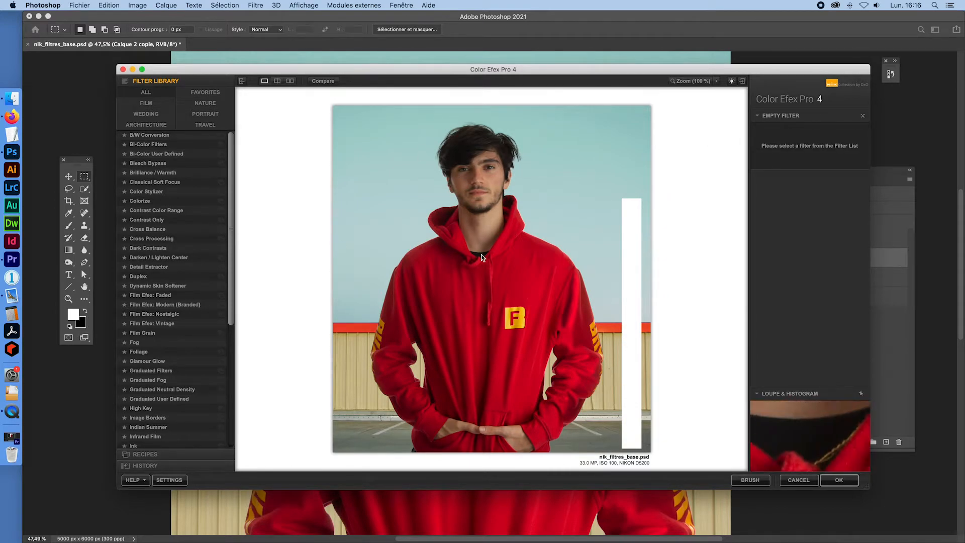
Enlarge and reposition the Color Efex Pro 4 window so it fills most of the screen.
drag(870, 488, 907, 511)
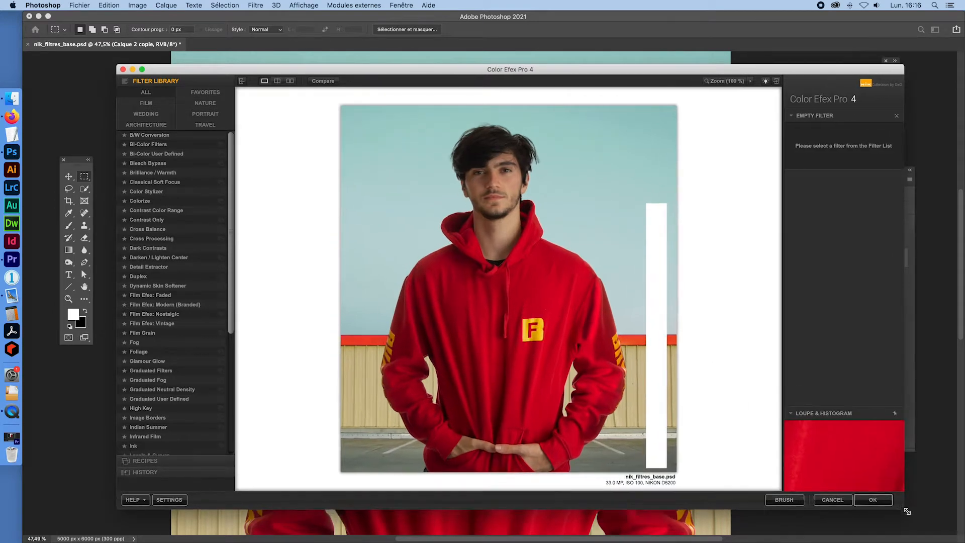
drag(372, 68, 324, 18)
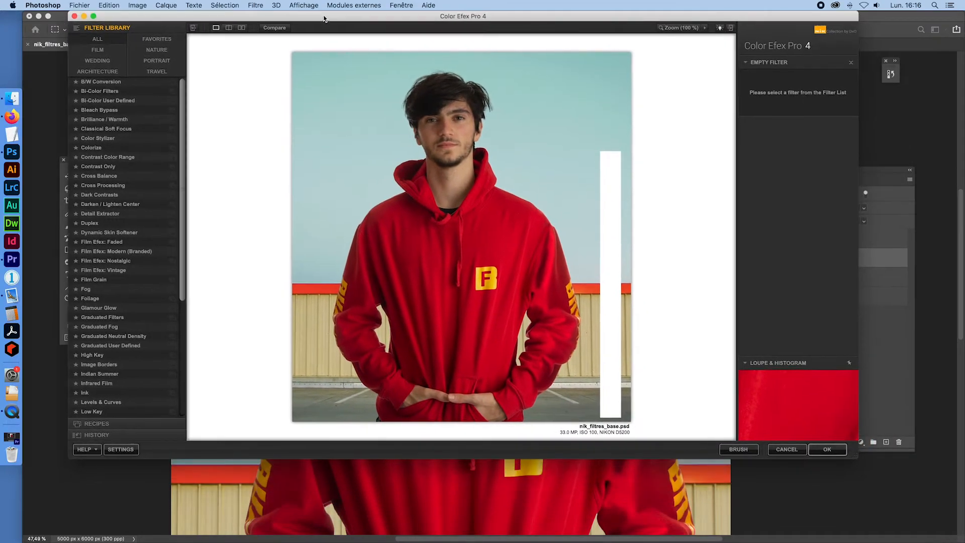
drag(867, 479, 894, 540)
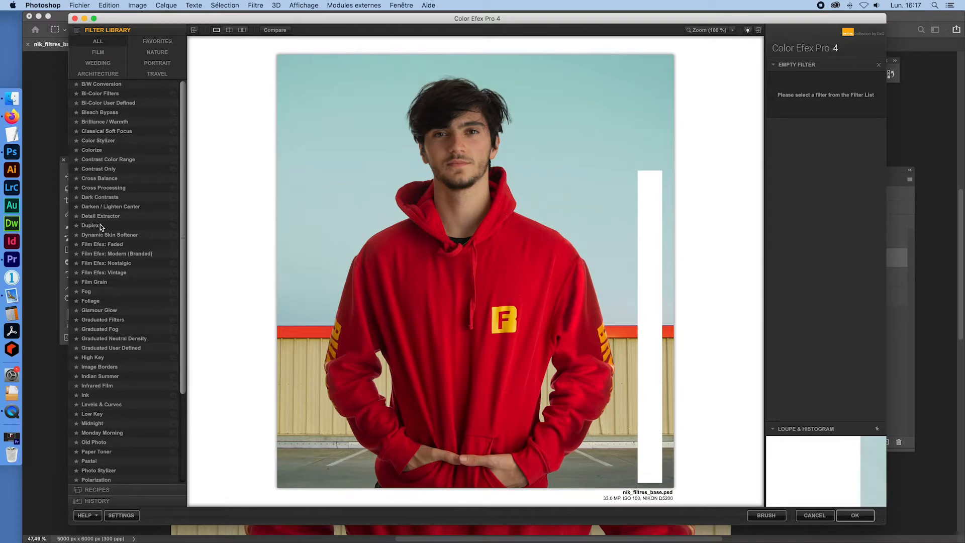
Apply the Dark Contrasts filter and raise its brightness to 50%.
click(93, 198)
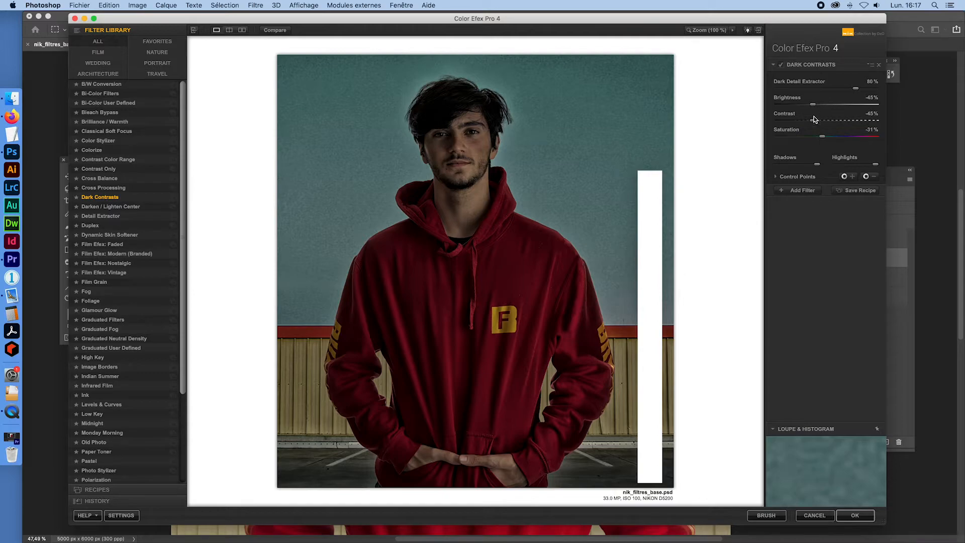
drag(813, 103, 880, 104)
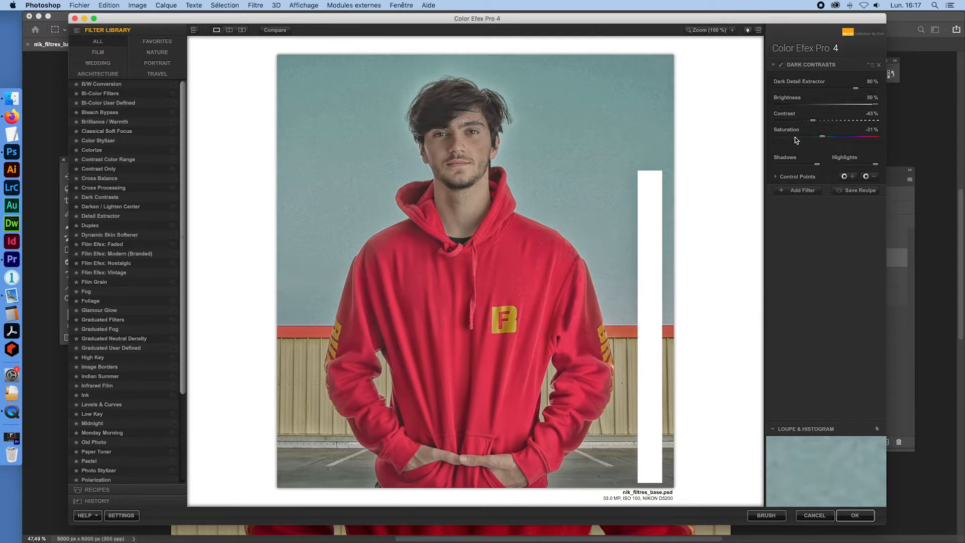
Split the preview into before and after across the face, and set Dark Contrasts contrast to -32% and saturation to 3%.
click(229, 30)
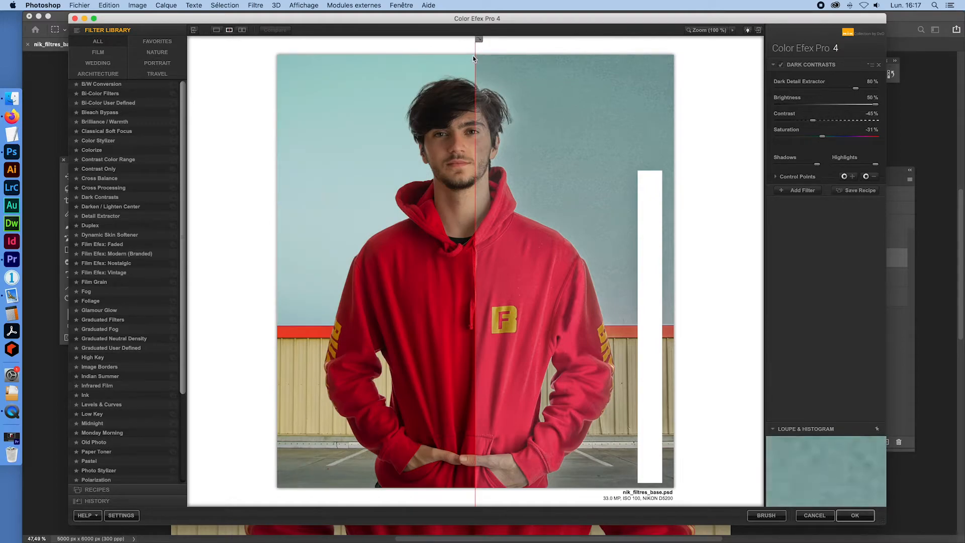
drag(476, 56, 457, 57)
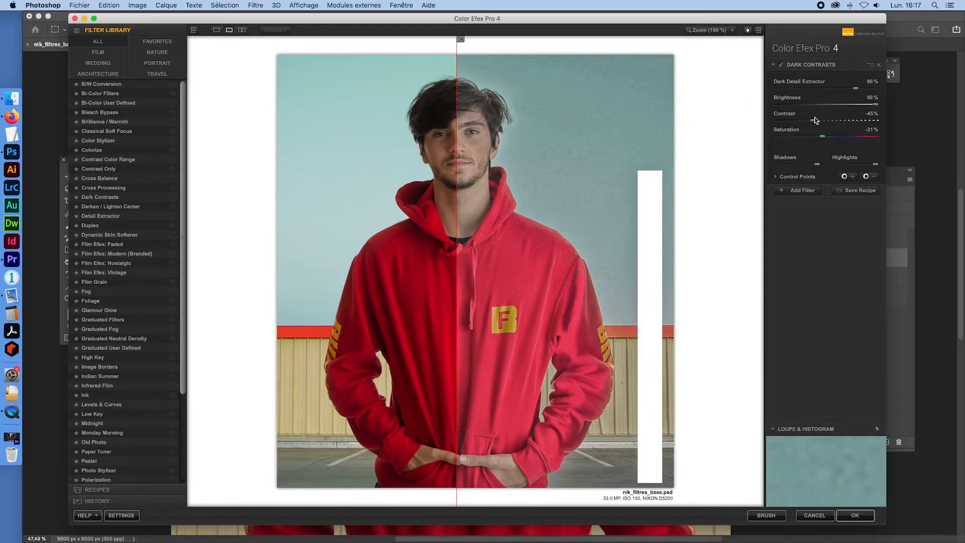
drag(817, 121, 824, 122)
drag(821, 140, 835, 136)
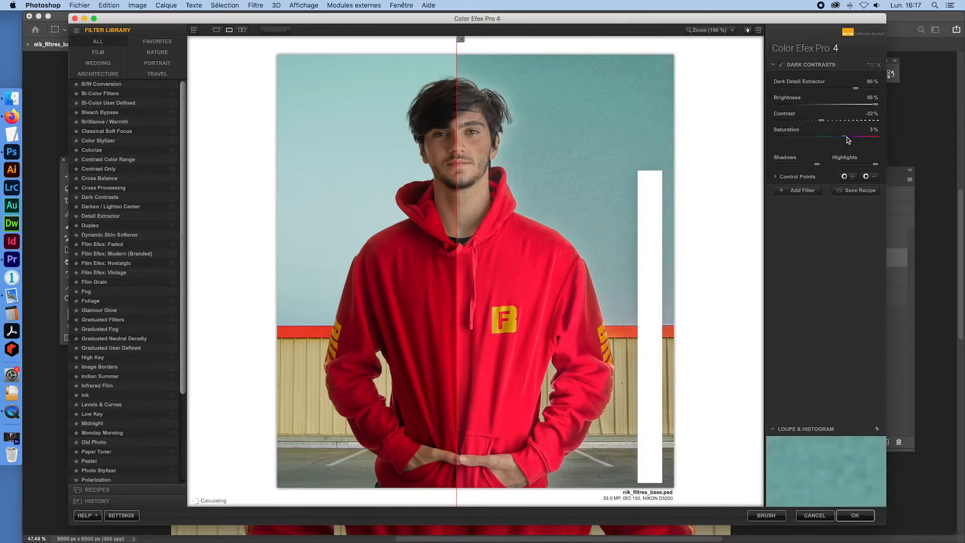
Raise the Dark Contrasts saturation slightly and return the preview to a single full image.
drag(848, 140, 848, 139)
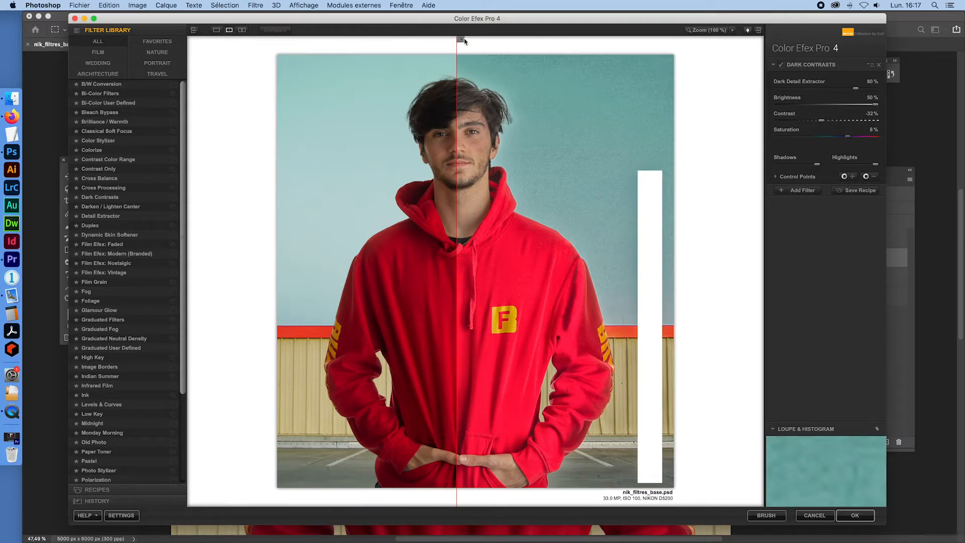
click(216, 30)
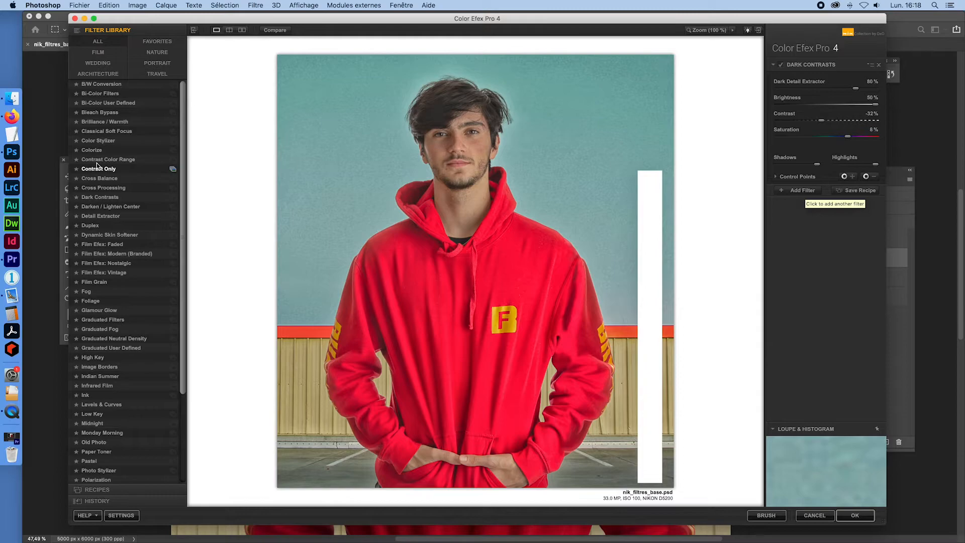
Reset Dark Contrasts to its defaults and try the Cross Balance filter in its place.
click(95, 200)
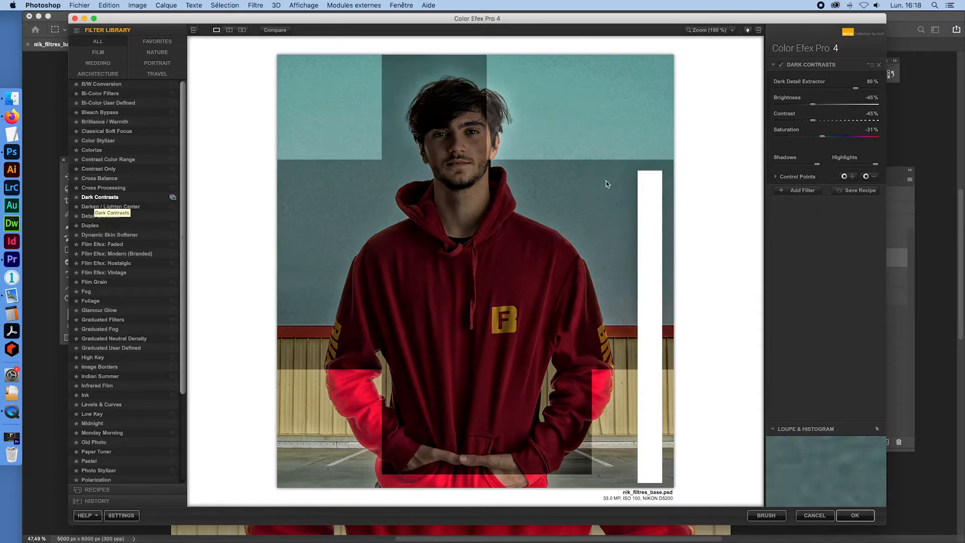
click(103, 178)
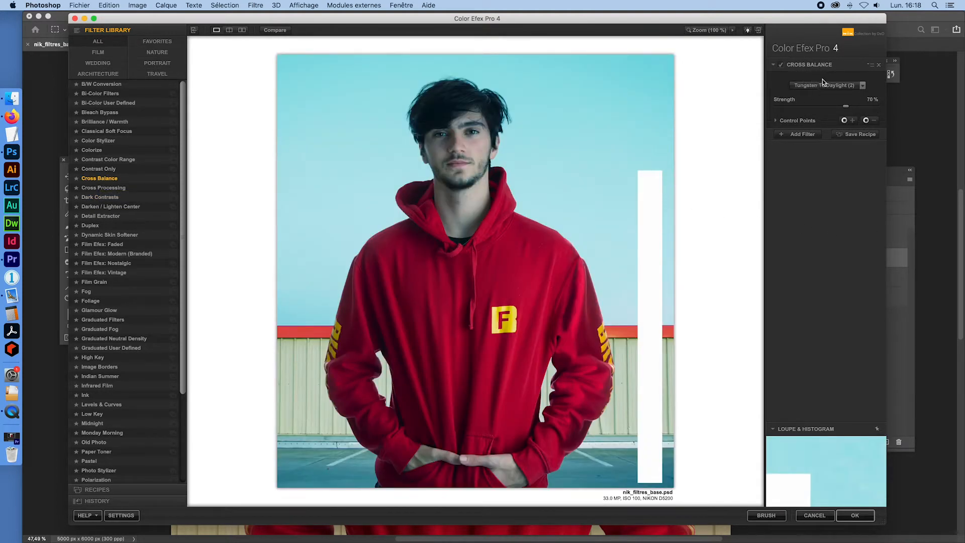
Apply the Dark Contrasts filter again with brightness 50%, contrast 0% and saturation 9%.
click(96, 198)
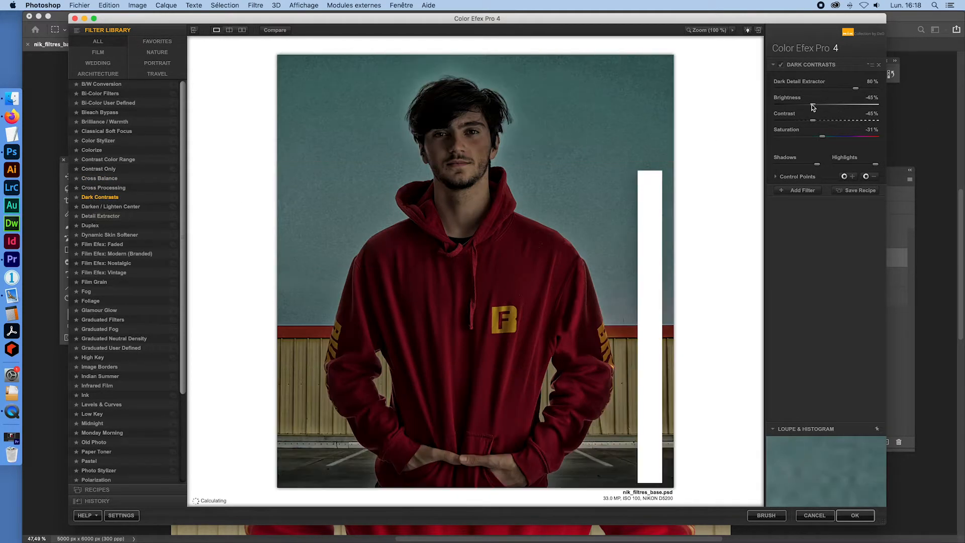
drag(813, 121, 863, 123)
drag(813, 105, 847, 121)
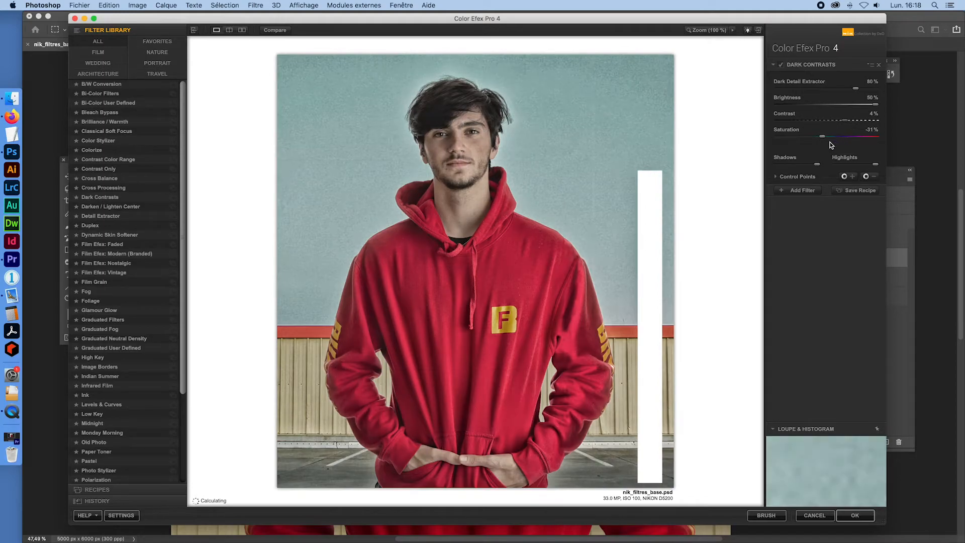
drag(822, 140, 850, 140)
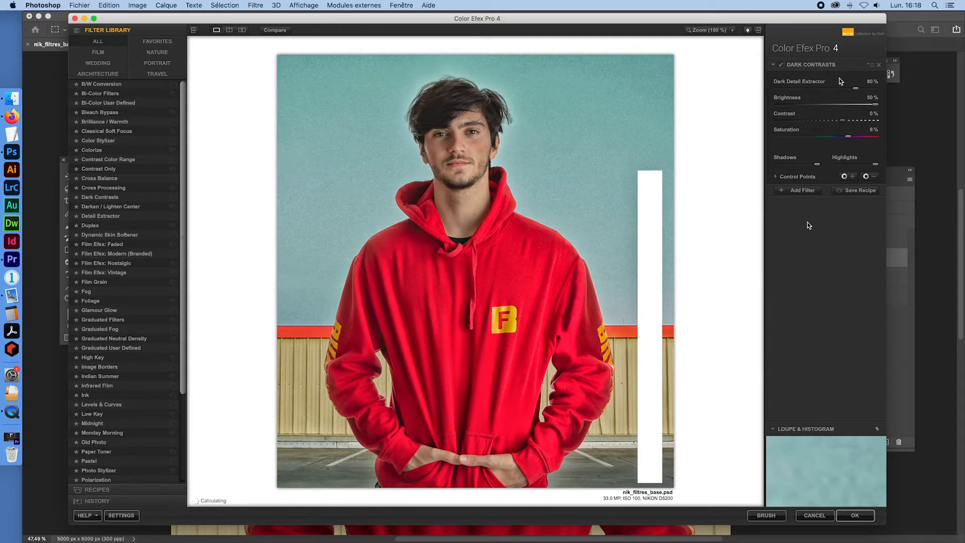
Add a Brilliance / Warmth filter to the stack, compare its effect, and fine-tune its saturation and warmth.
click(799, 190)
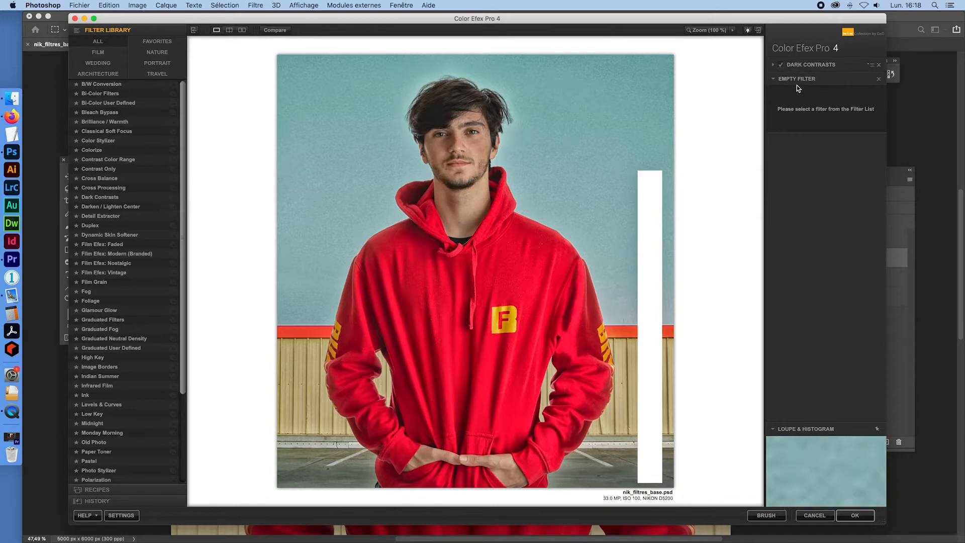
click(99, 123)
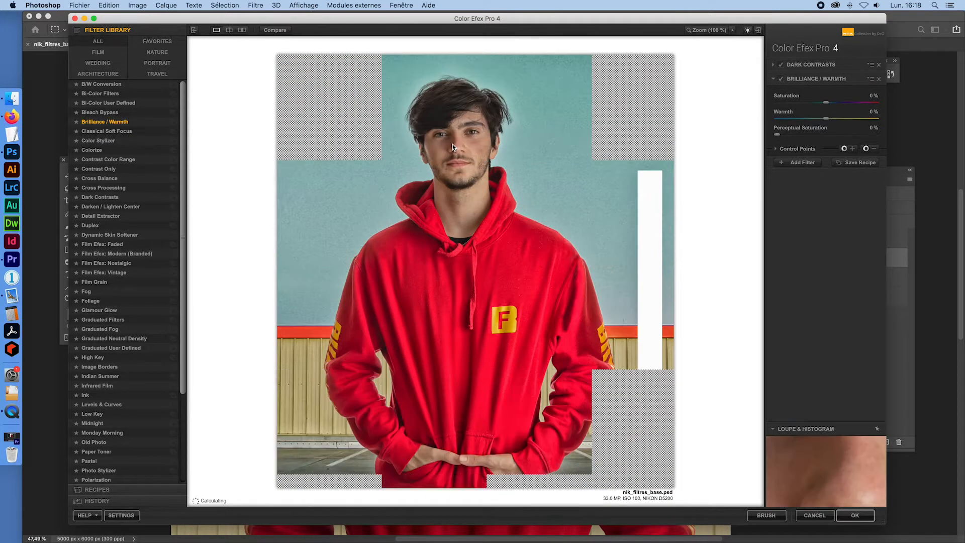
click(781, 79)
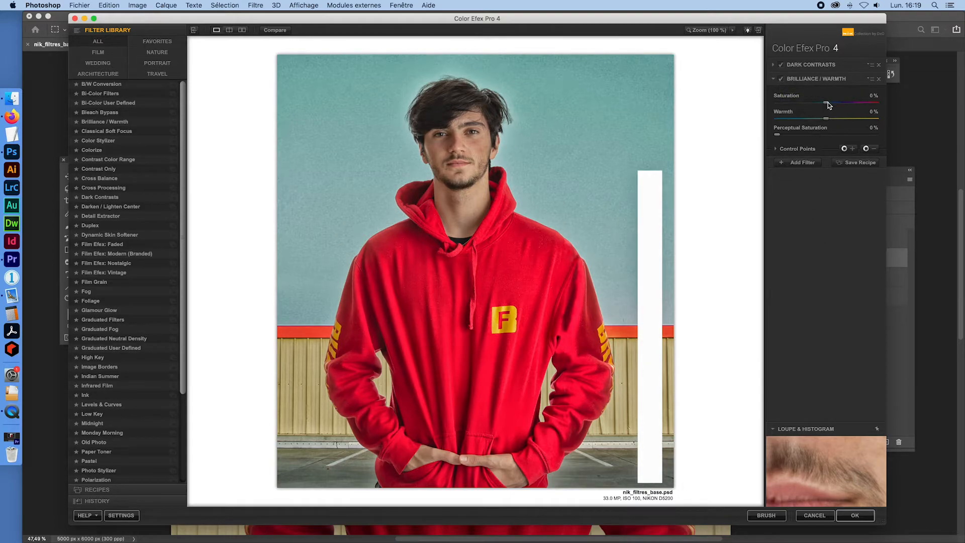
drag(828, 102, 814, 120)
mouse_move(826, 119)
mouse_down()
mouse_move(800, 117)
mouse_move(822, 118)
mouse_up()
Add an Indian Summer filter with method 3 and 69% foliage enhancement, and replace it with Dynamic Skin Softener.
click(794, 162)
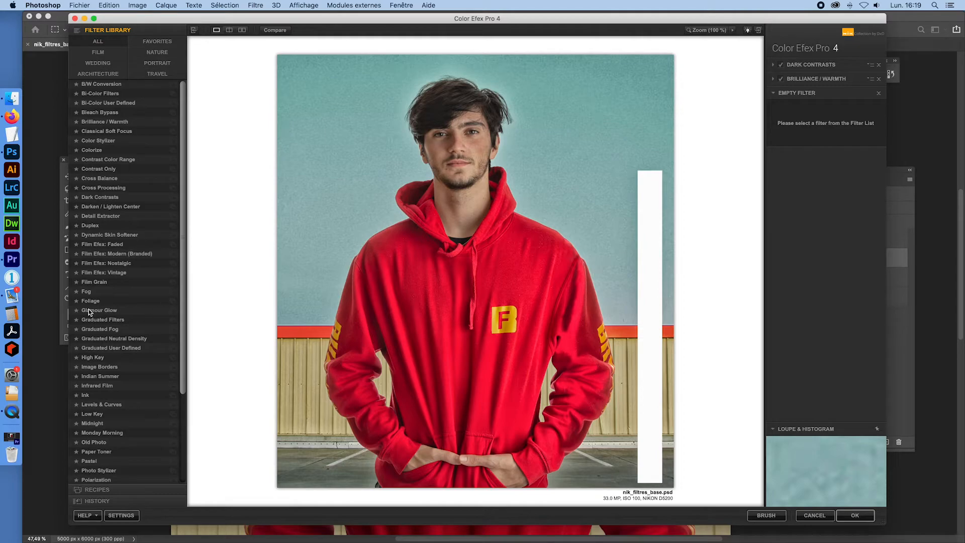
click(100, 377)
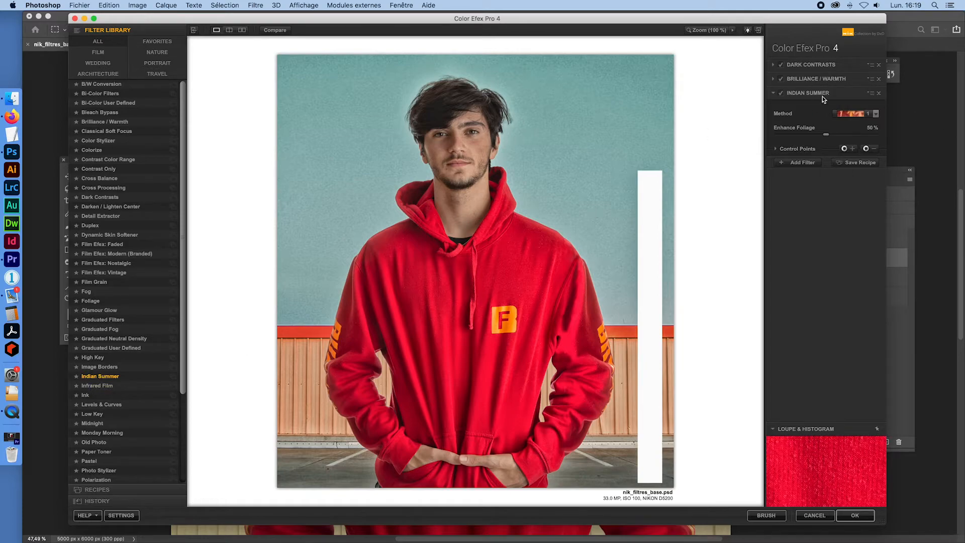
click(876, 114)
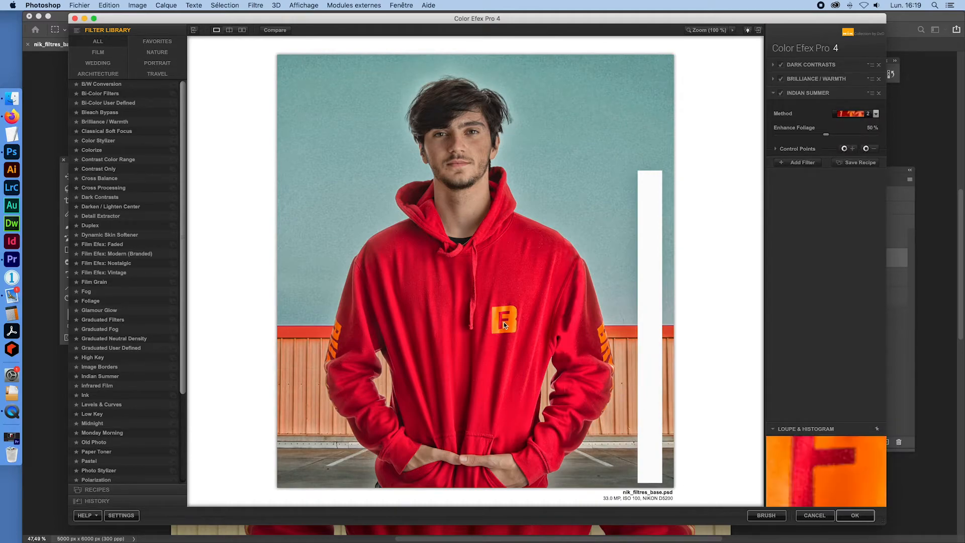
click(867, 114)
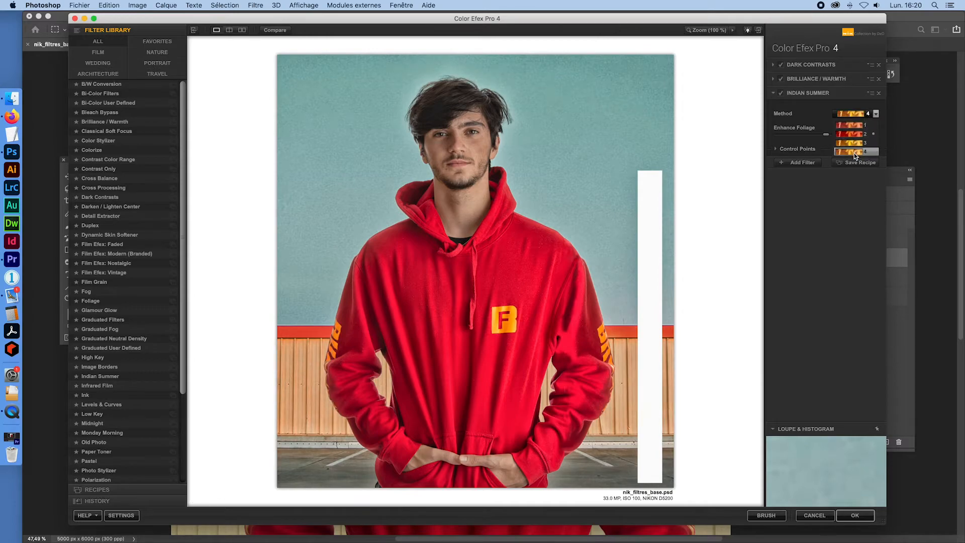
click(852, 147)
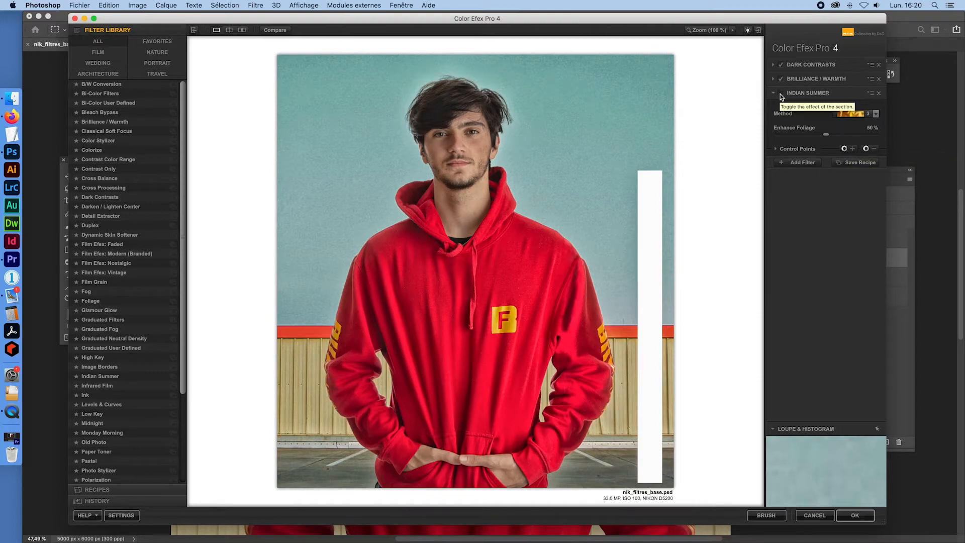
drag(826, 139, 844, 139)
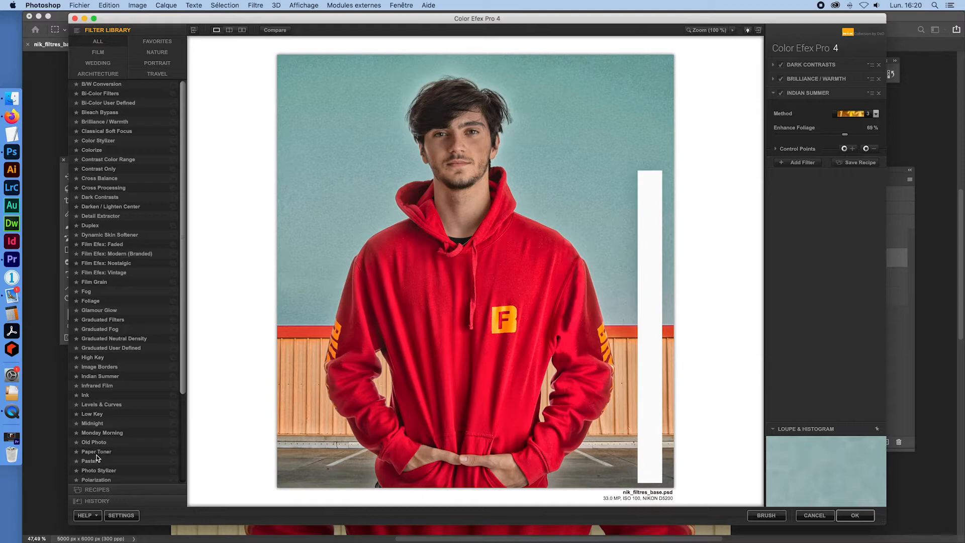
click(109, 235)
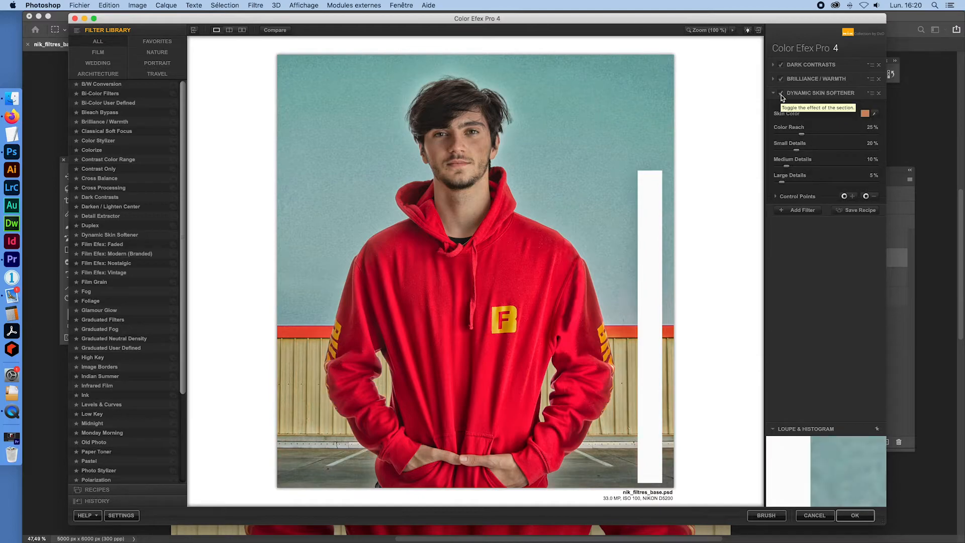
Add a Color Stylizer filter to the stack and raise its saturation to 67%.
click(802, 212)
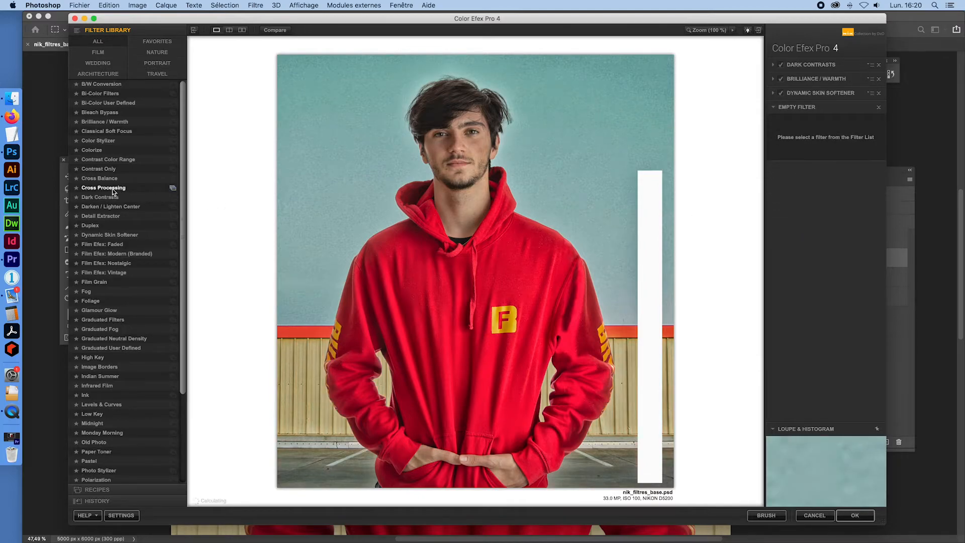
click(97, 141)
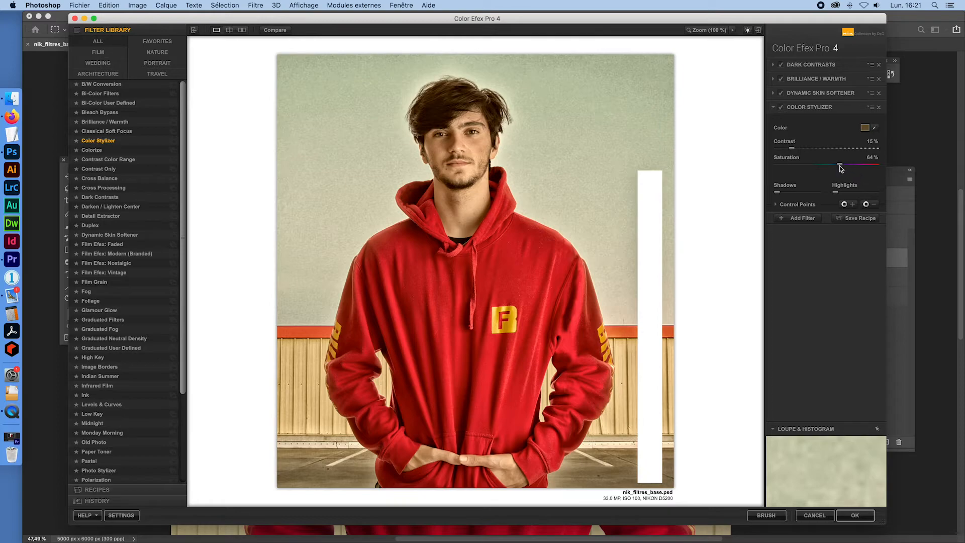
mouse_move(840, 164)
mouse_down()
mouse_move(857, 165)
mouse_move(827, 165)
mouse_move(859, 168)
mouse_move(834, 168)
mouse_move(853, 169)
mouse_move(842, 168)
mouse_up()
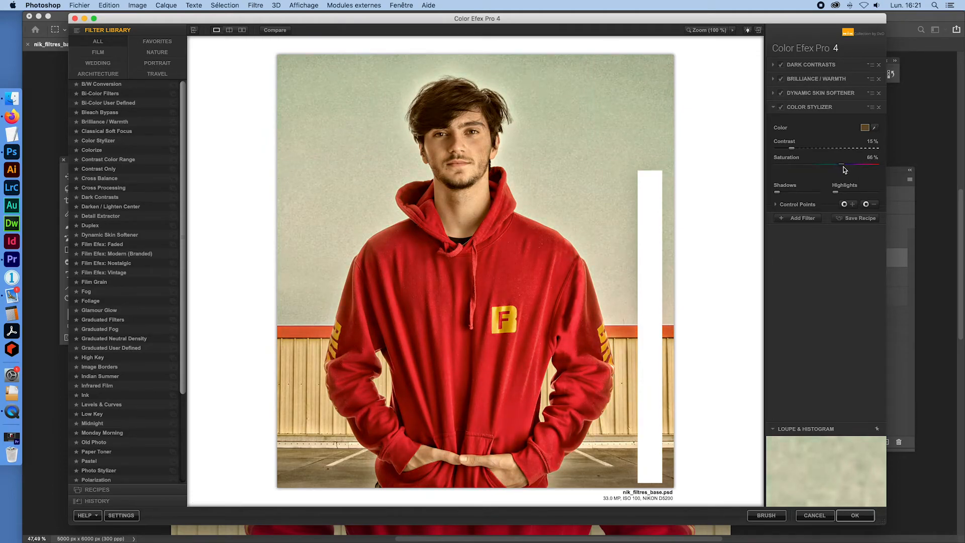
Change the Color Stylizer color to blue-grey 5D7075 and set its contrast to 20% and saturation to 60%.
click(864, 129)
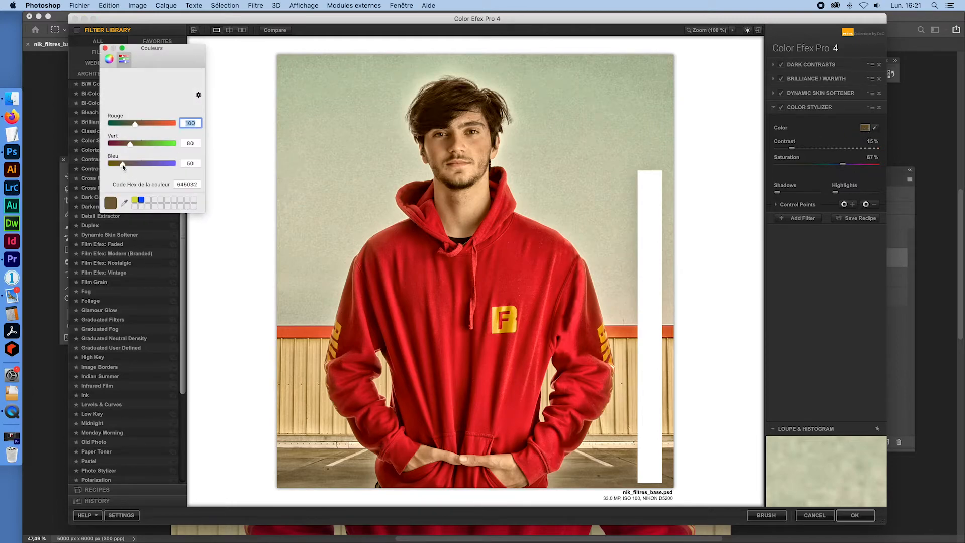
drag(123, 164, 133, 123)
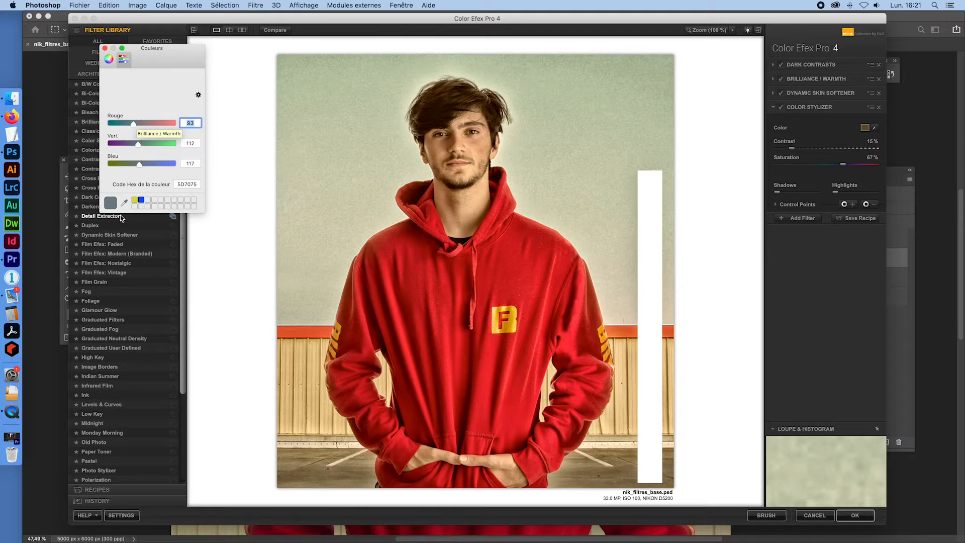
drag(158, 65, 236, 119)
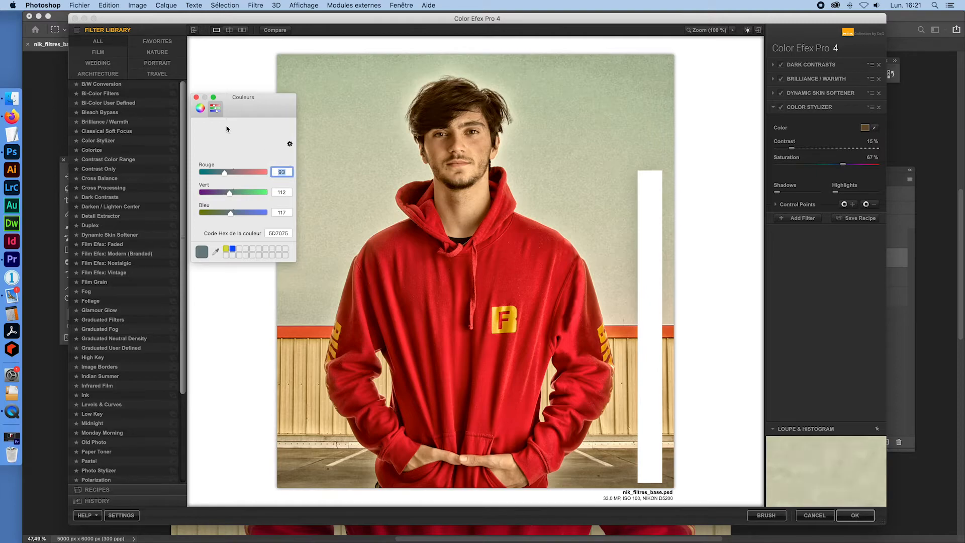
click(196, 98)
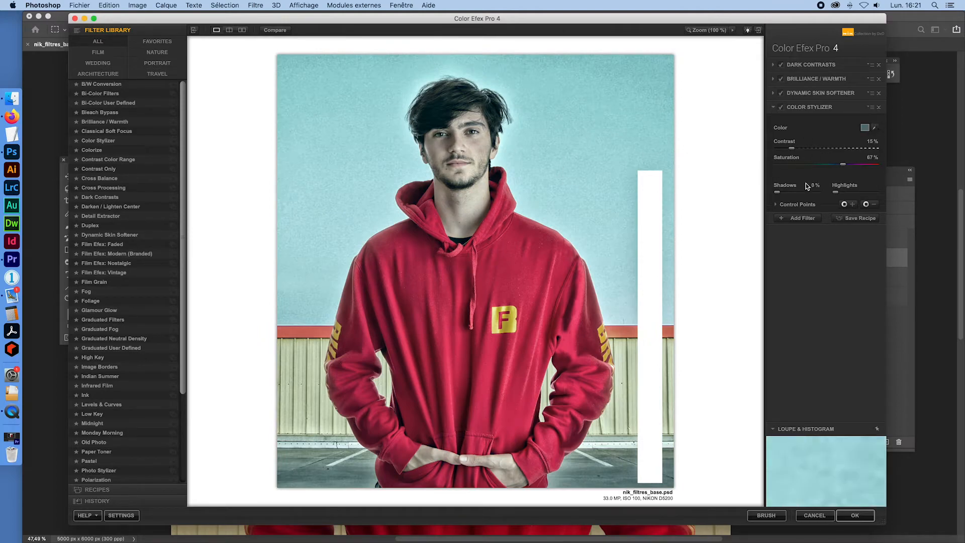
mouse_move(792, 149)
mouse_down()
mouse_move(826, 150)
mouse_move(786, 150)
mouse_up()
drag(843, 164, 797, 150)
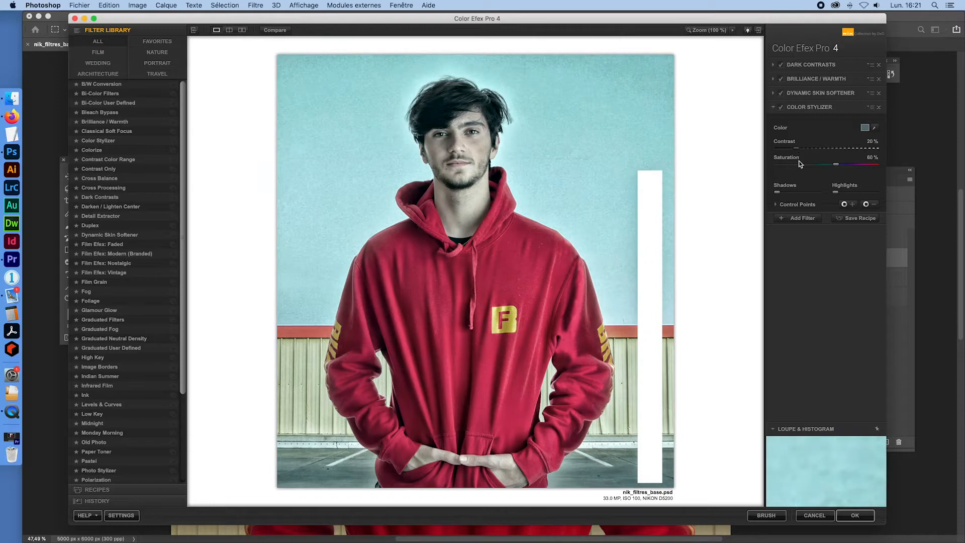
Add a Darken / Lighten Center filter, compare its effect, and place its center just beside the subject's face and neck.
click(795, 221)
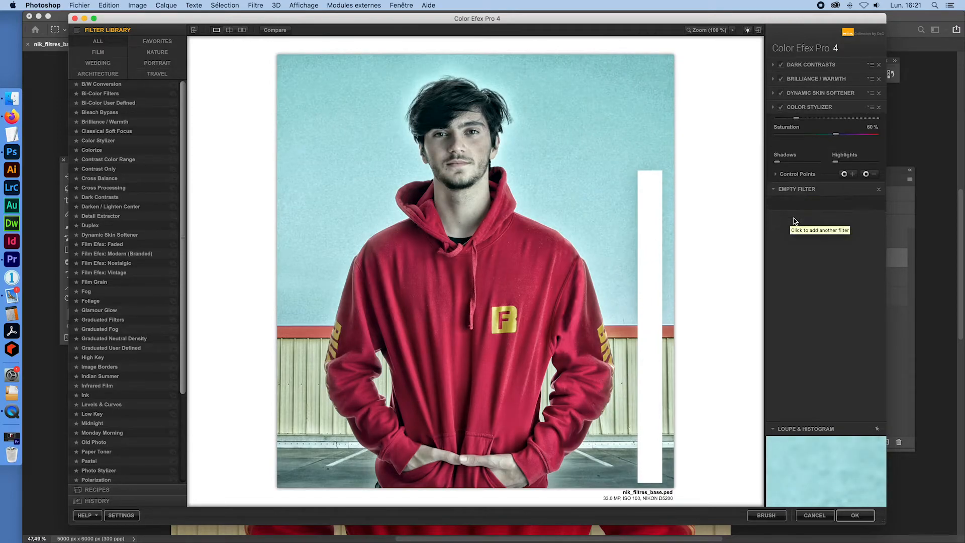
click(119, 207)
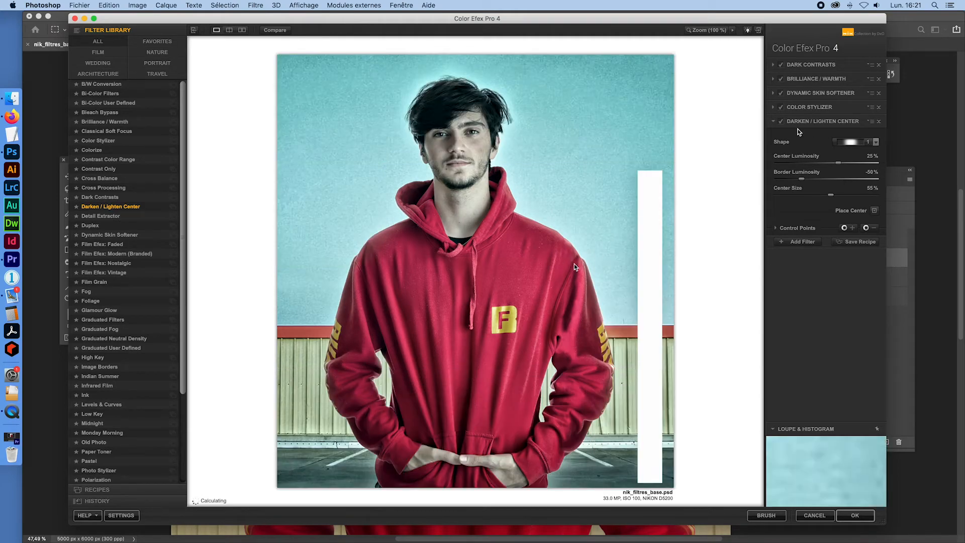
click(780, 122)
click(781, 123)
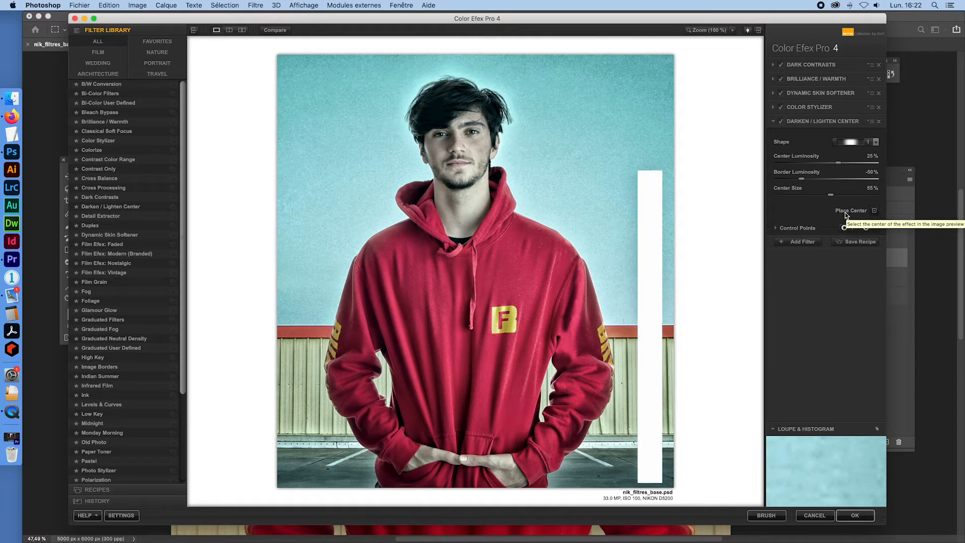
click(875, 210)
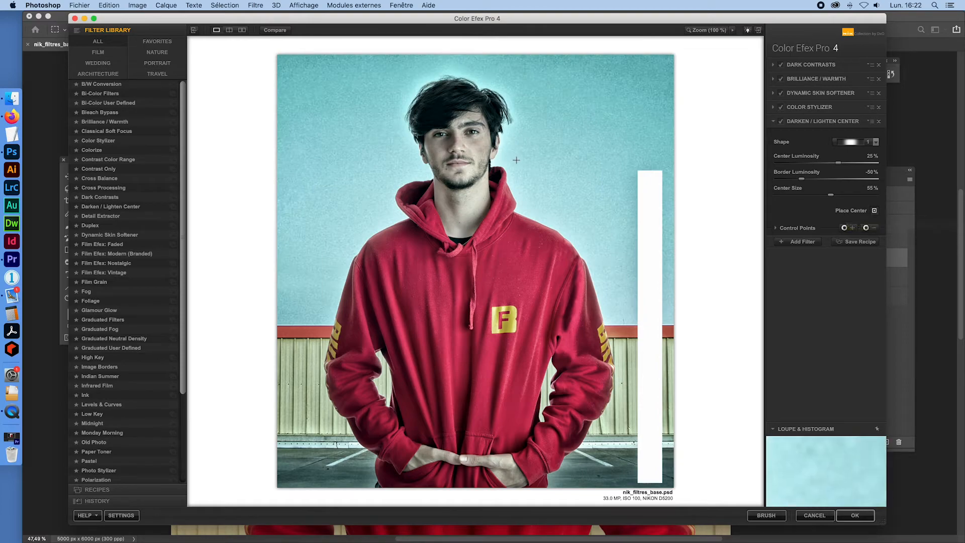
click(517, 160)
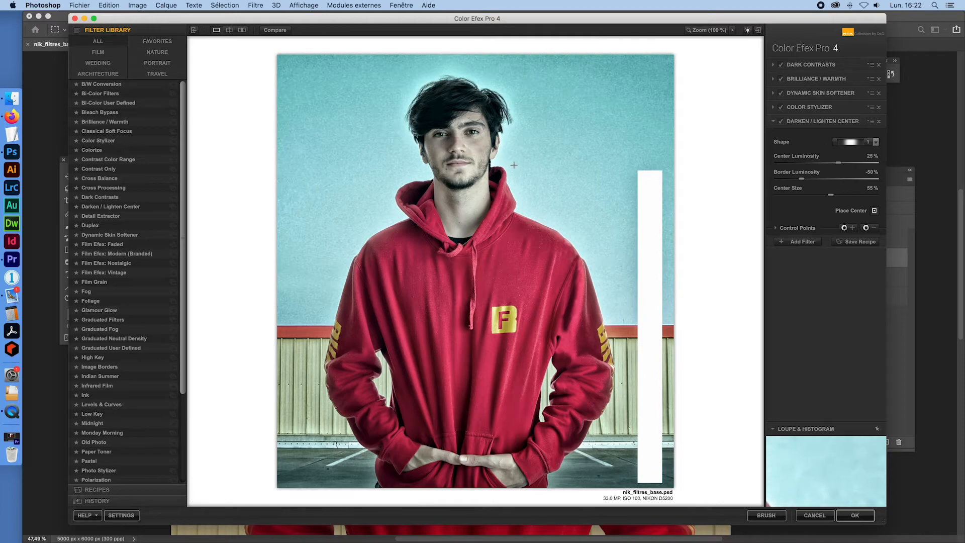
click(565, 215)
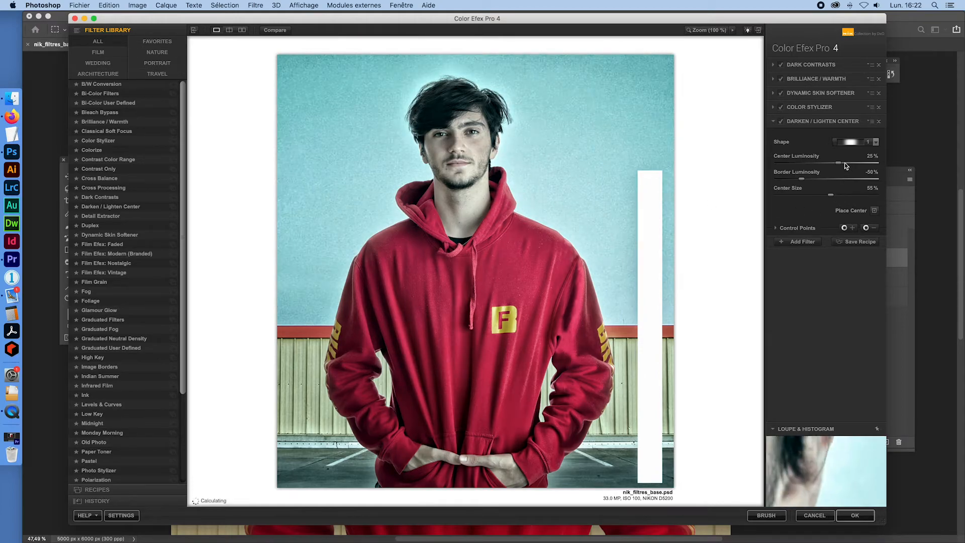
Adjust Darken / Lighten Center to center luminosity -12%, border luminosity -8% and center size 31%.
drag(843, 163, 878, 166)
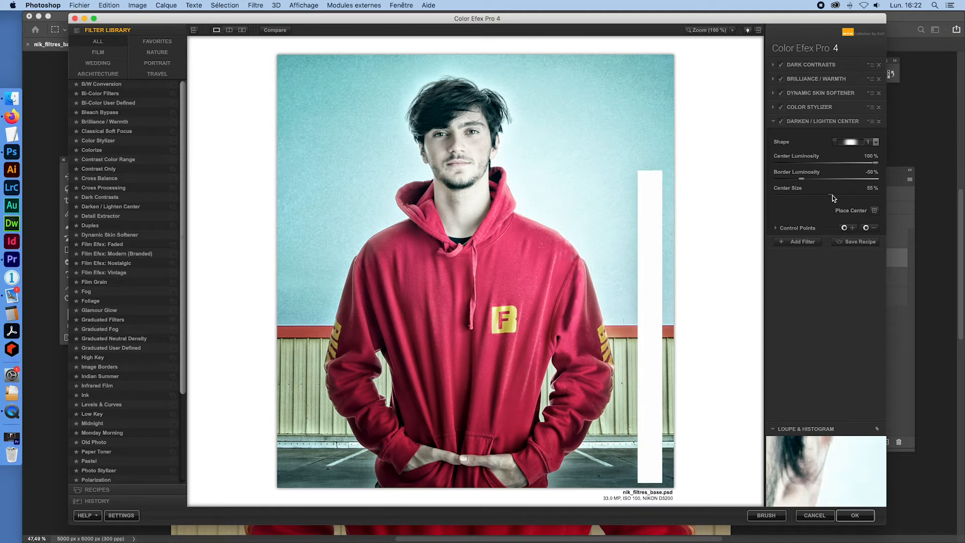
drag(832, 195, 830, 195)
drag(777, 179, 773, 180)
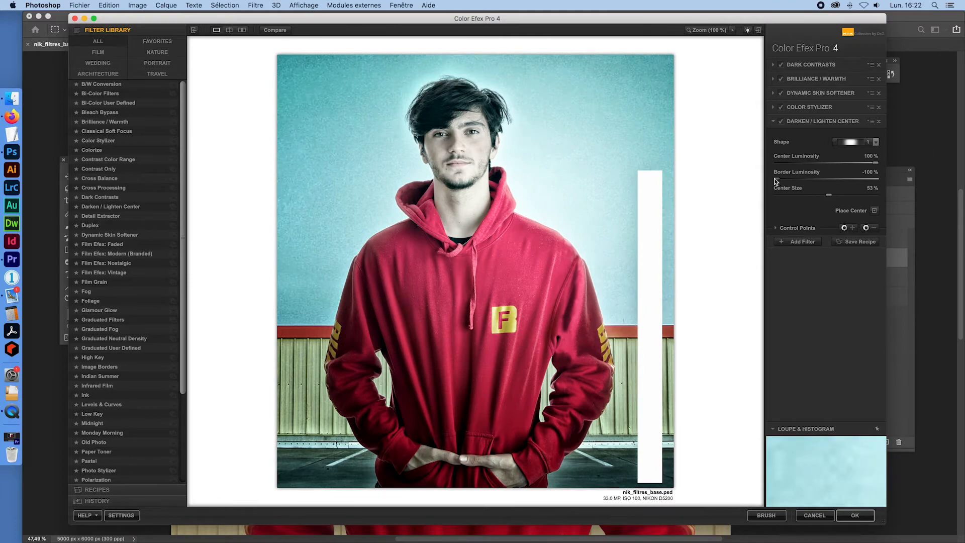
drag(776, 179, 822, 178)
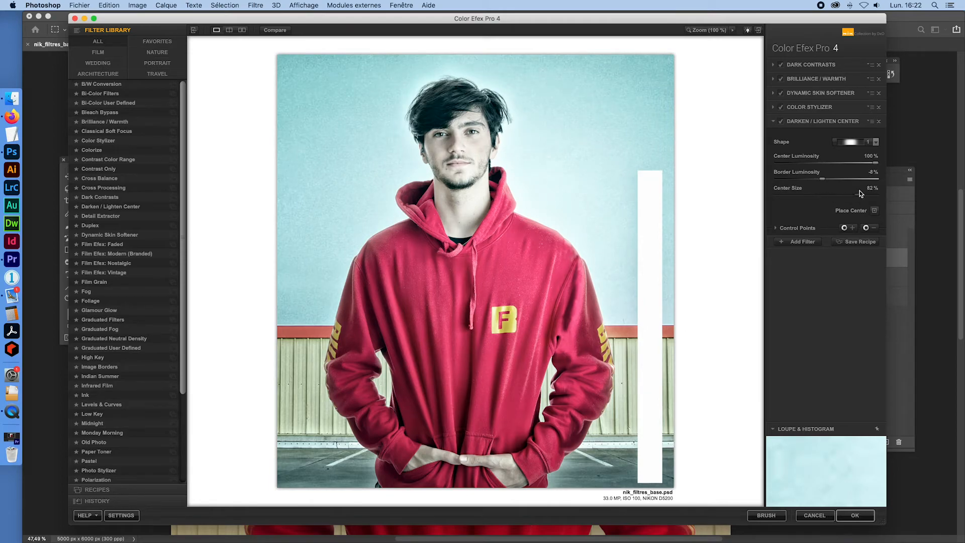
drag(859, 194, 793, 196)
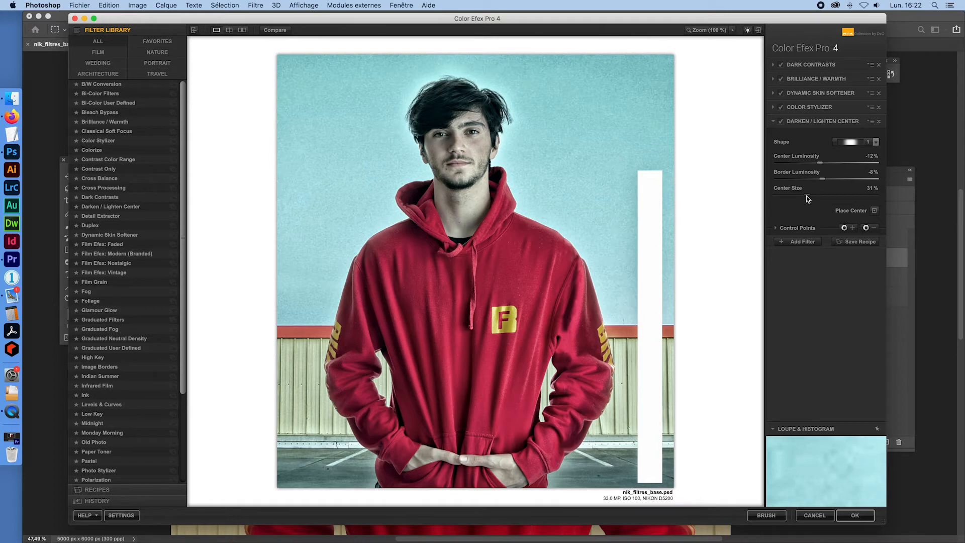
Disable Color Stylizer and set Darken / Lighten Center to center luminosity 95%, border luminosity -100% and center size 48%.
click(780, 108)
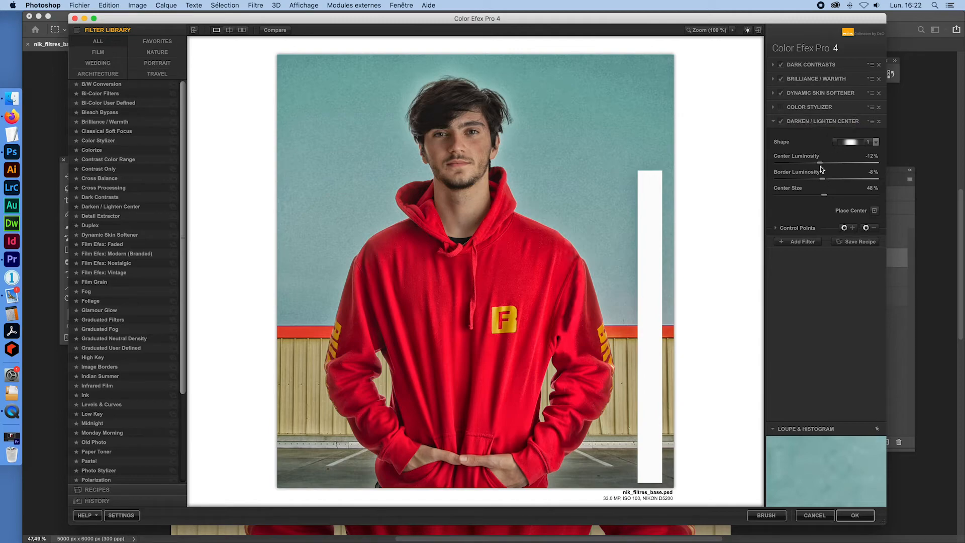
drag(825, 164, 776, 181)
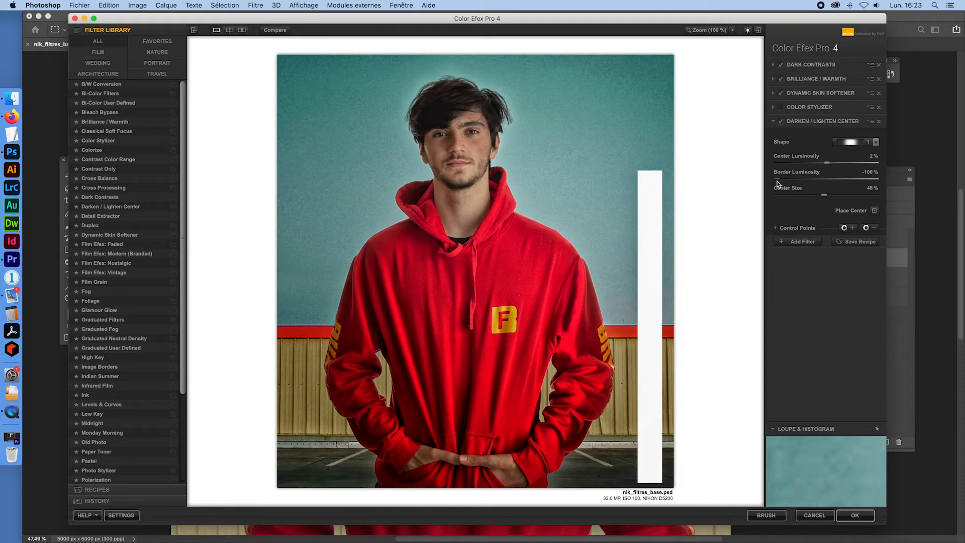
click(865, 164)
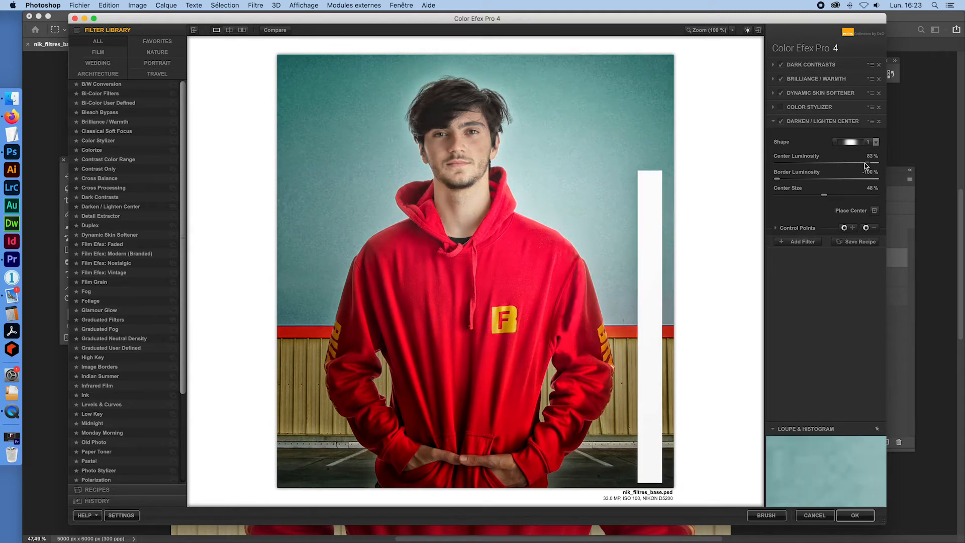
drag(865, 163, 874, 166)
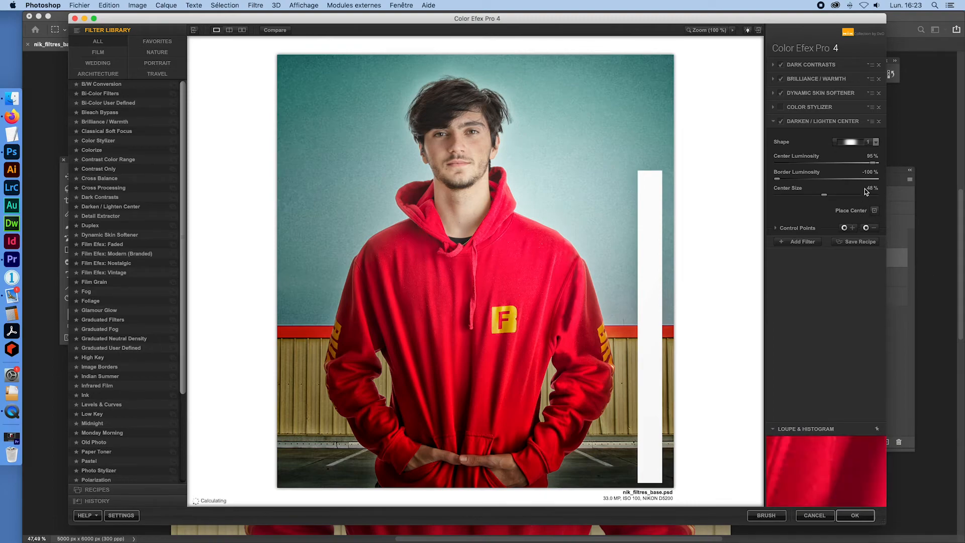
Try the Darken / Lighten Center effect centered on the background on either side of the subject, and toggle the filter.
click(564, 196)
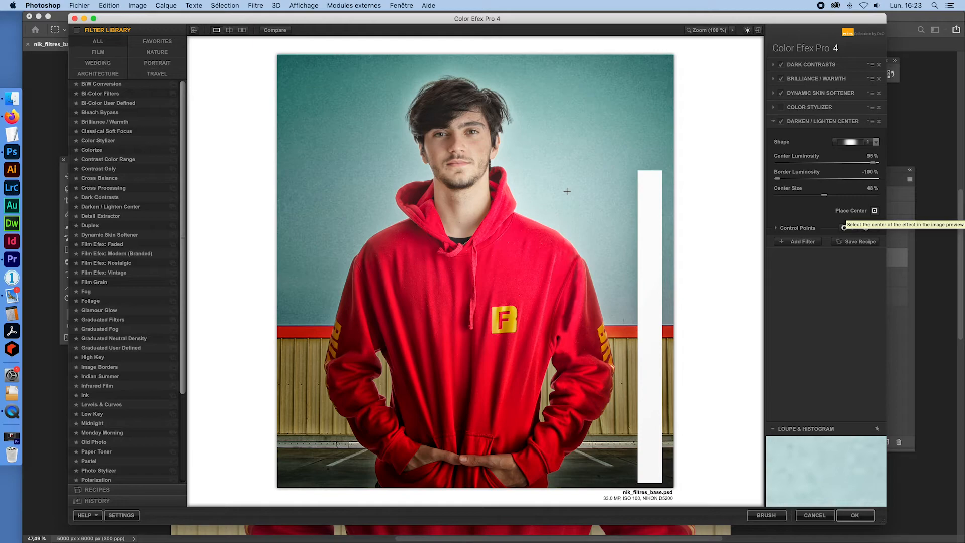
click(874, 210)
click(320, 195)
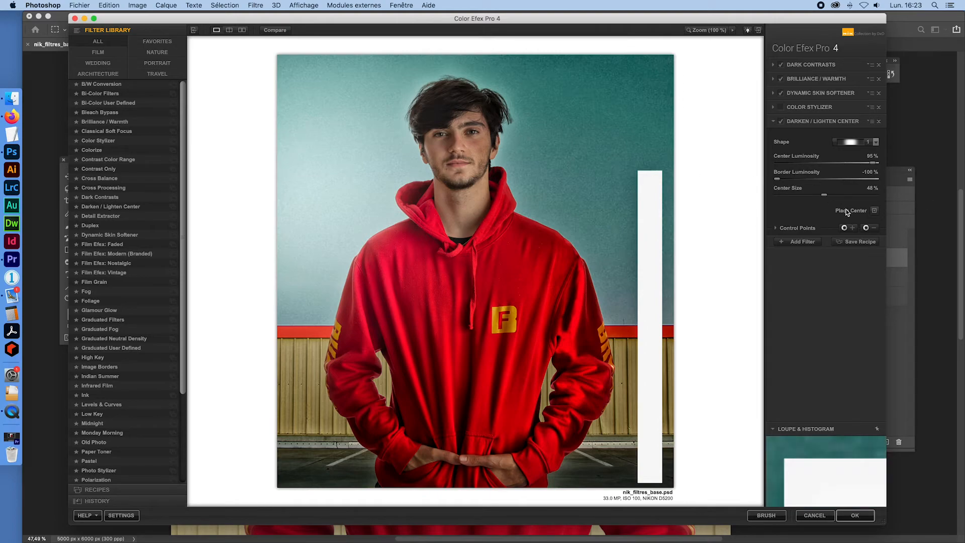
click(781, 122)
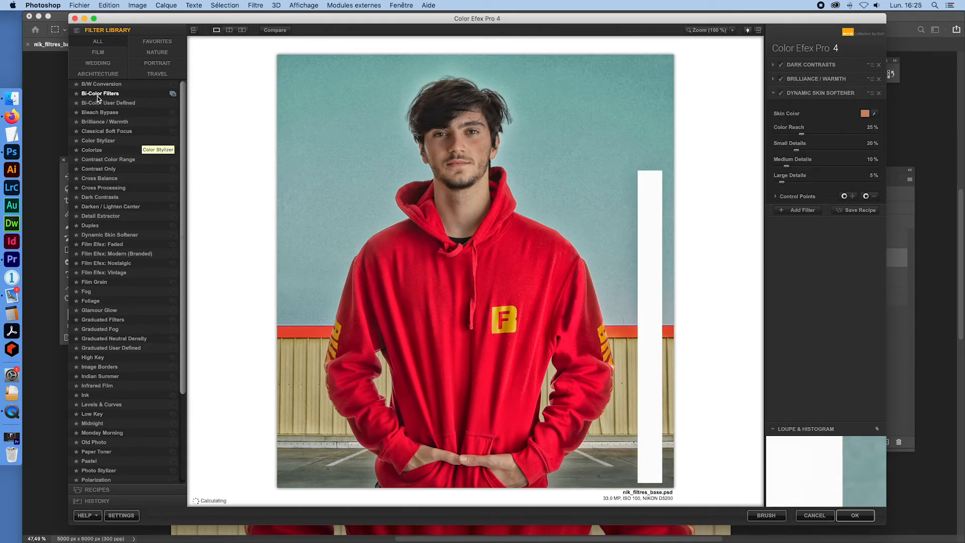
Replace the Dynamic Skin Softener filter with Bi-Color Filters and choose color set 4 of the Green/Brown group.
click(100, 94)
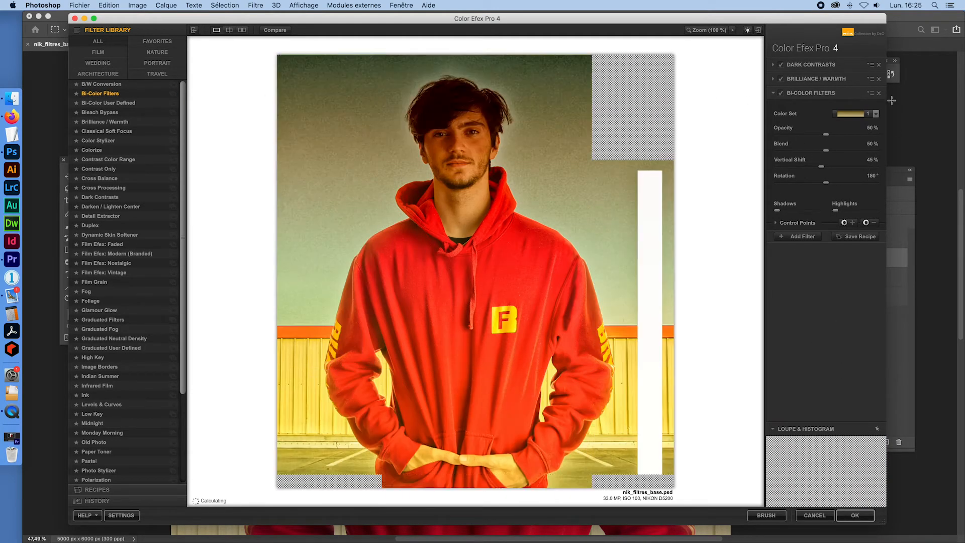
click(874, 114)
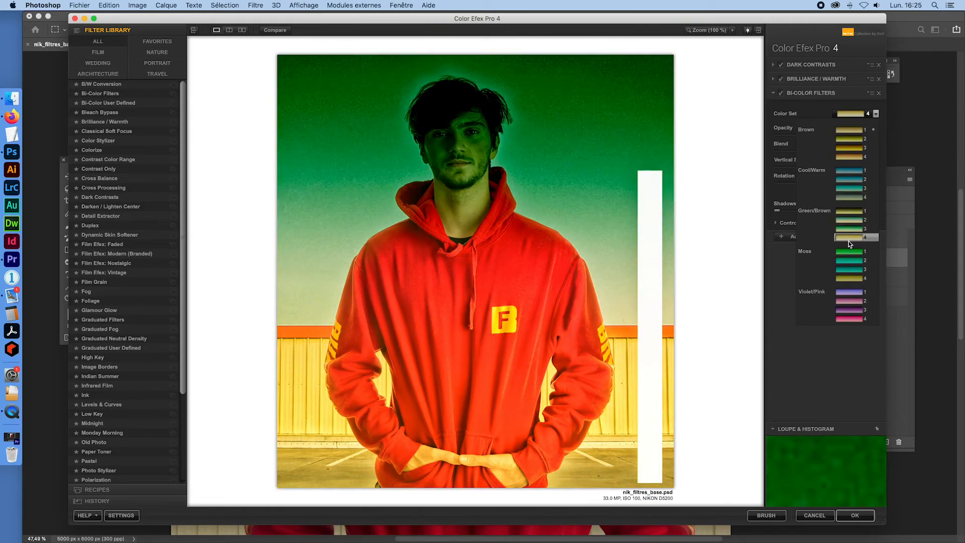
click(849, 244)
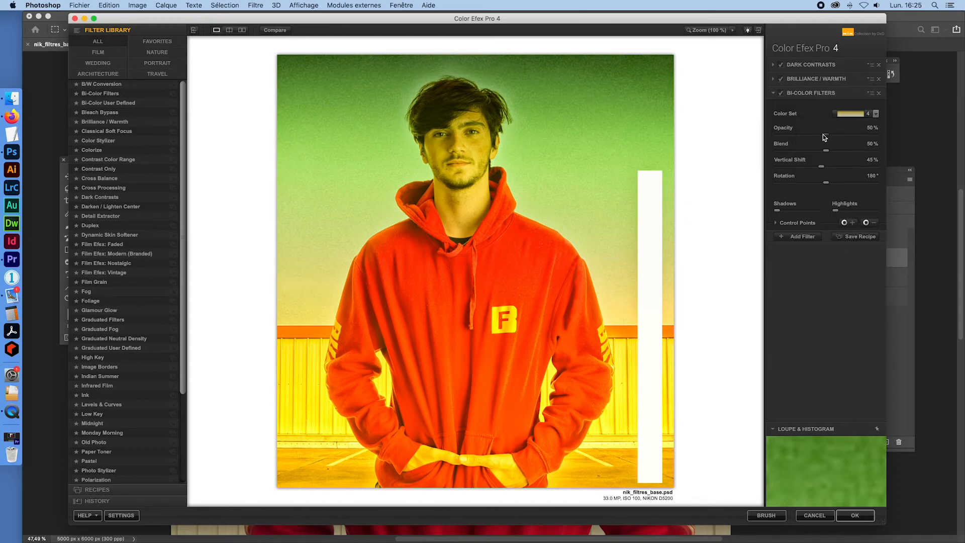
Adjust Bi-Color Filters to opacity 4%, blend 74%, vertical shift 27% and rotation 78°.
mouse_move(826, 134)
mouse_down()
mouse_move(793, 136)
mouse_move(835, 151)
mouse_up()
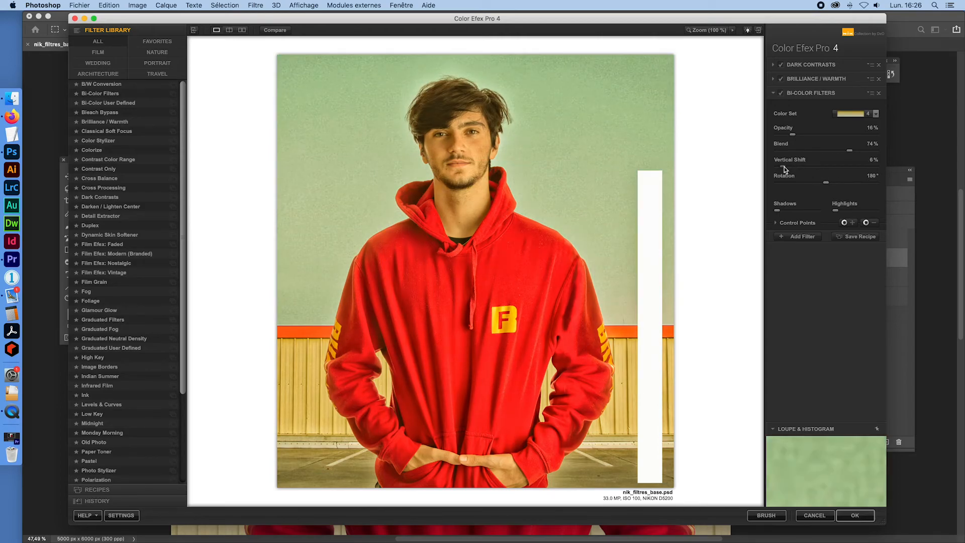
drag(784, 168, 798, 185)
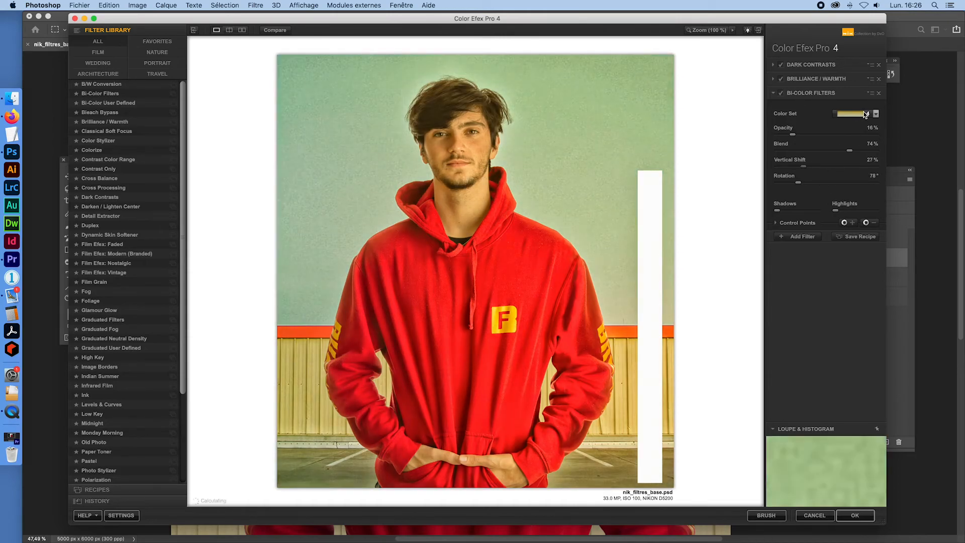
click(867, 113)
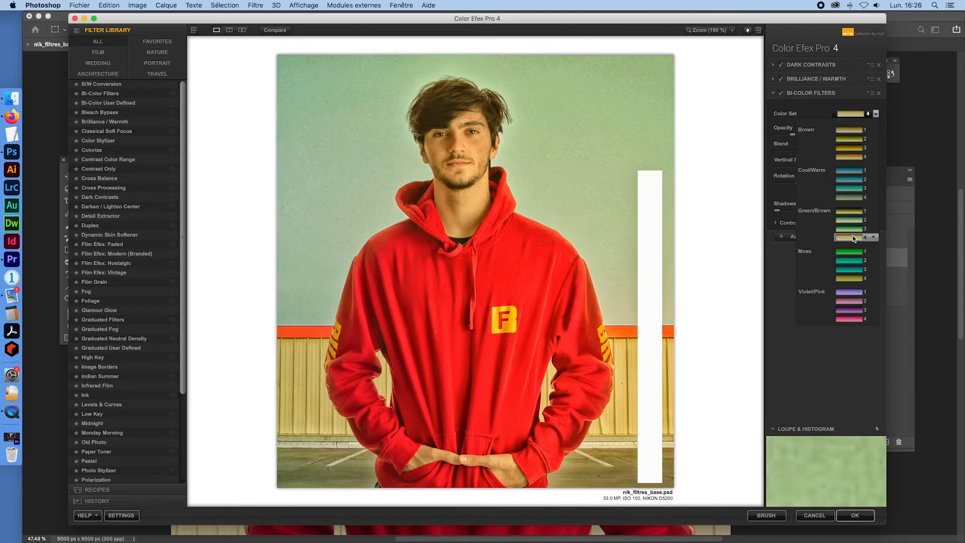
click(852, 236)
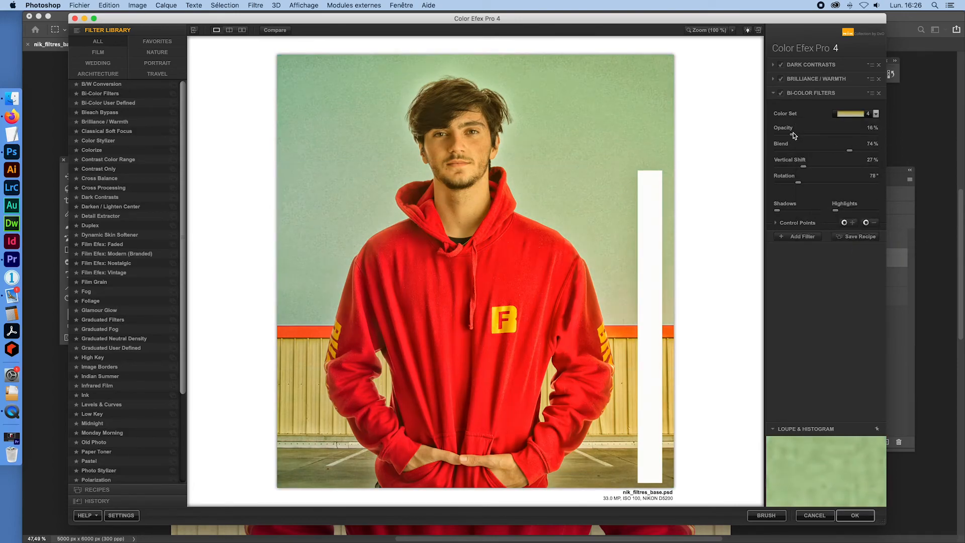
mouse_move(793, 135)
mouse_down()
mouse_move(773, 134)
mouse_move(785, 135)
mouse_up()
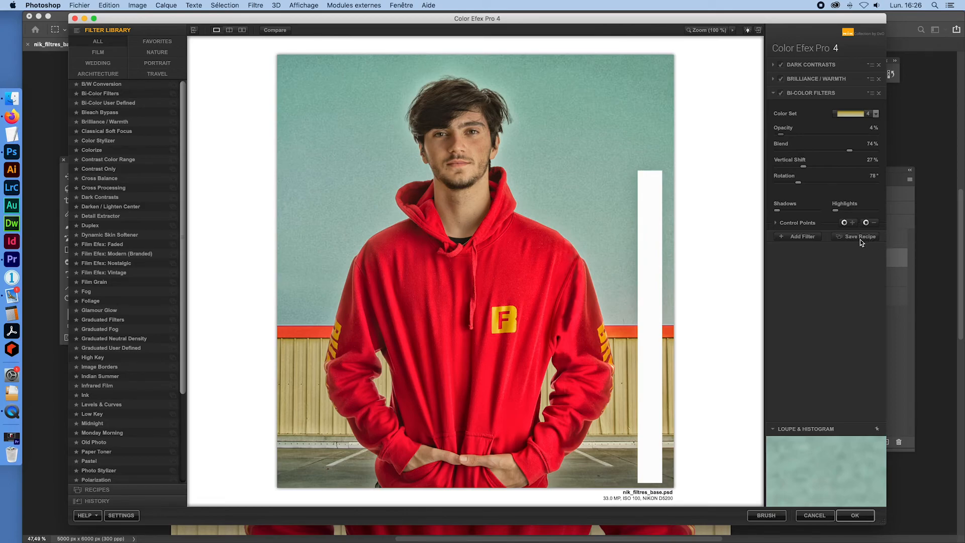
Save the current filter stack as a custom recipe named "premierr effet".
click(859, 238)
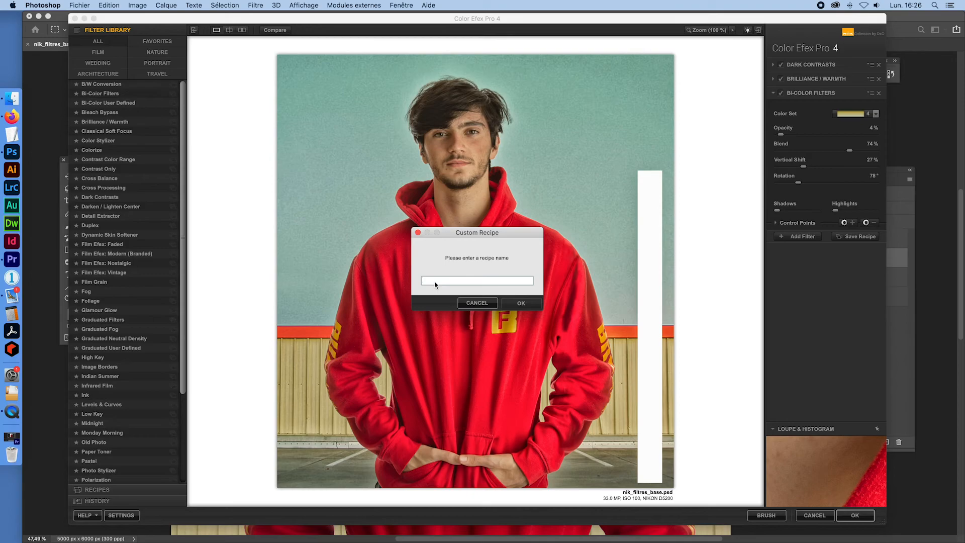
text(premierr effe)
key(Return)
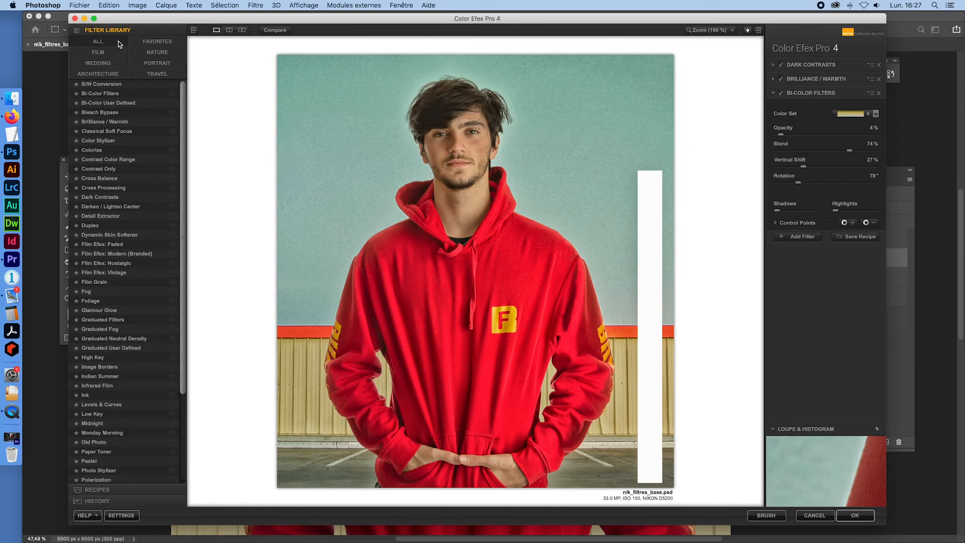
Preview each of the other saved custom recipes on the portrait and return to the "premierr effet" recipe.
click(97, 490)
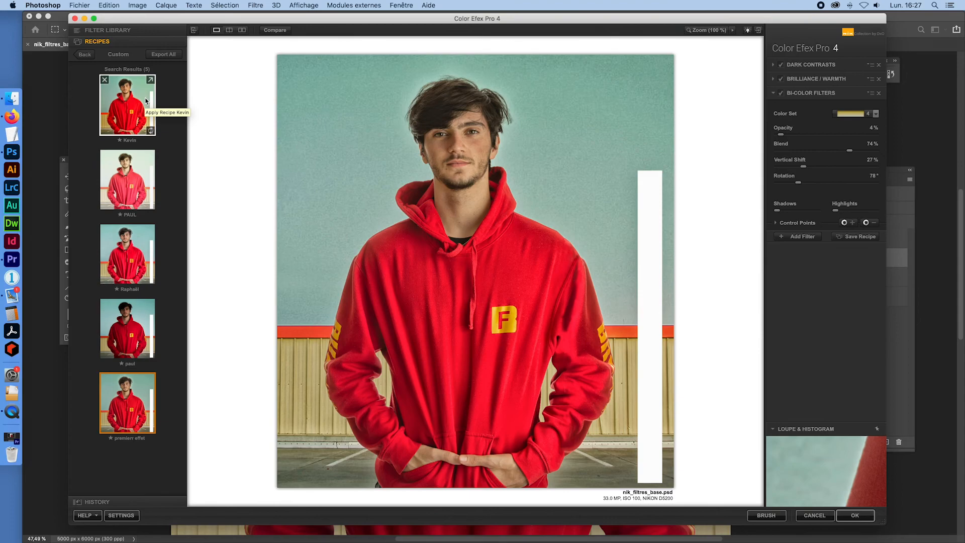
click(145, 100)
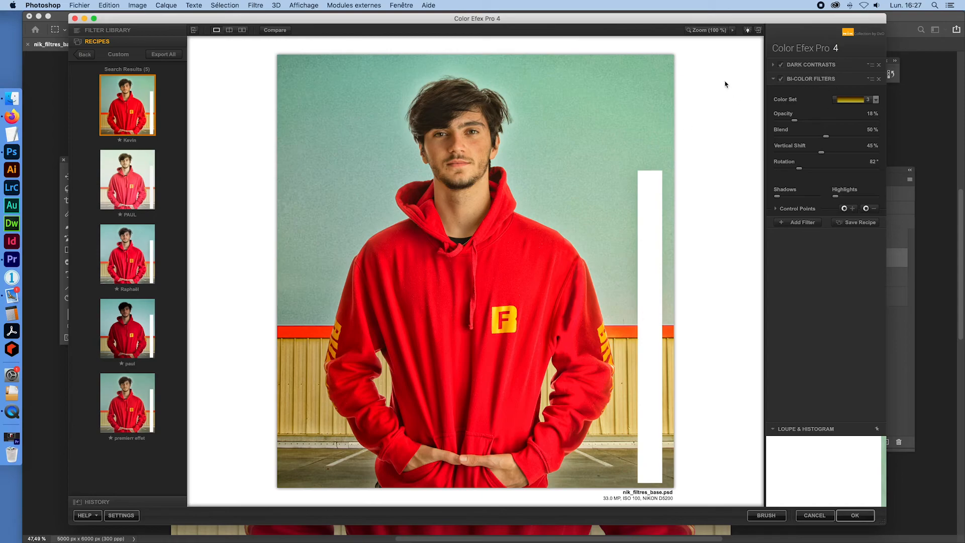
click(129, 171)
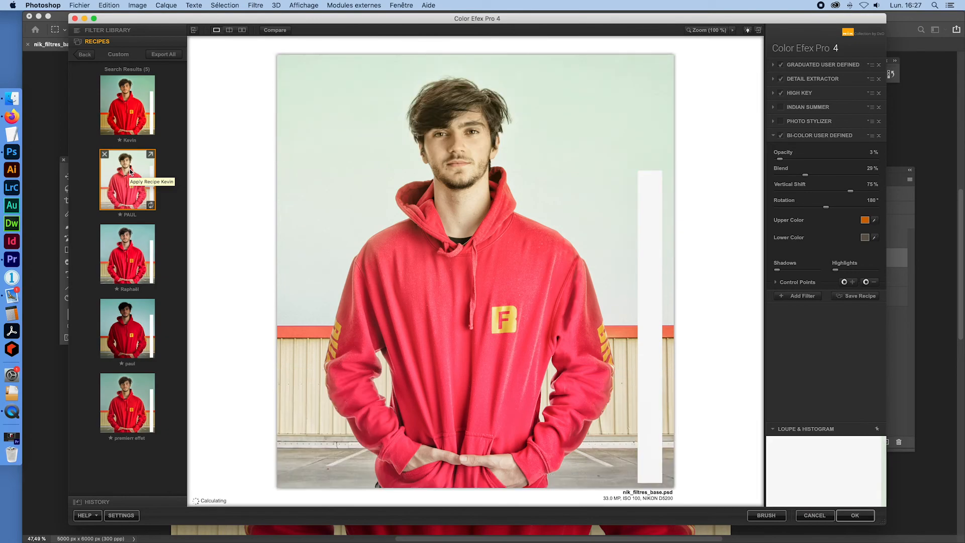
click(139, 252)
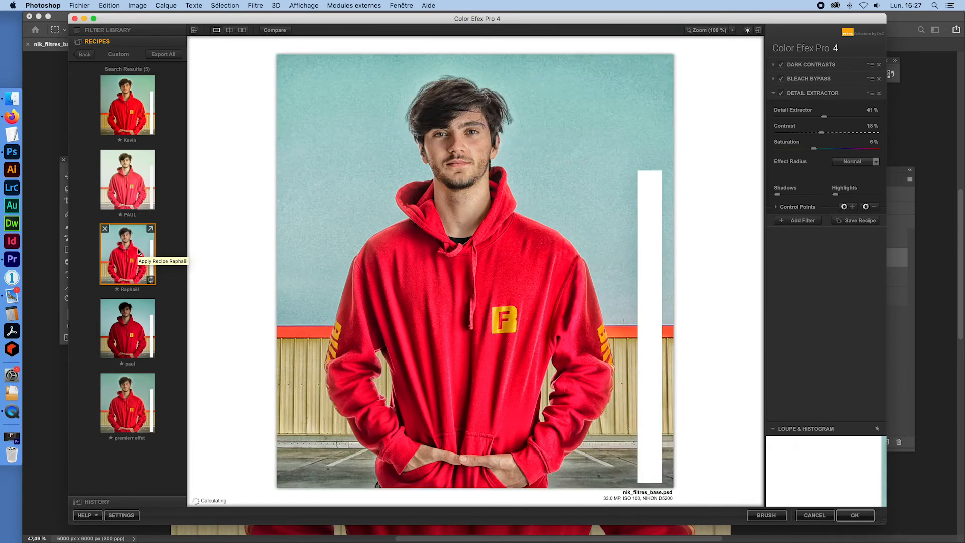
click(135, 329)
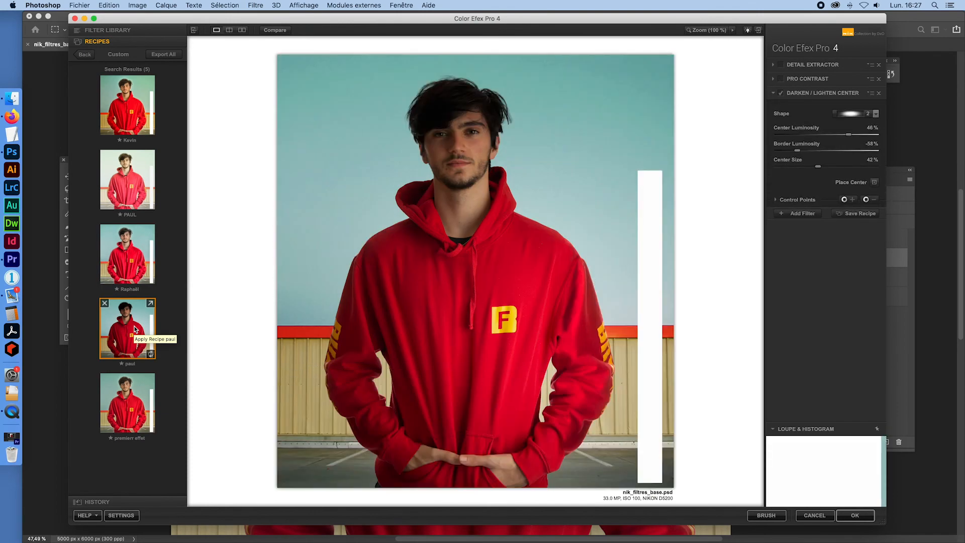
click(130, 400)
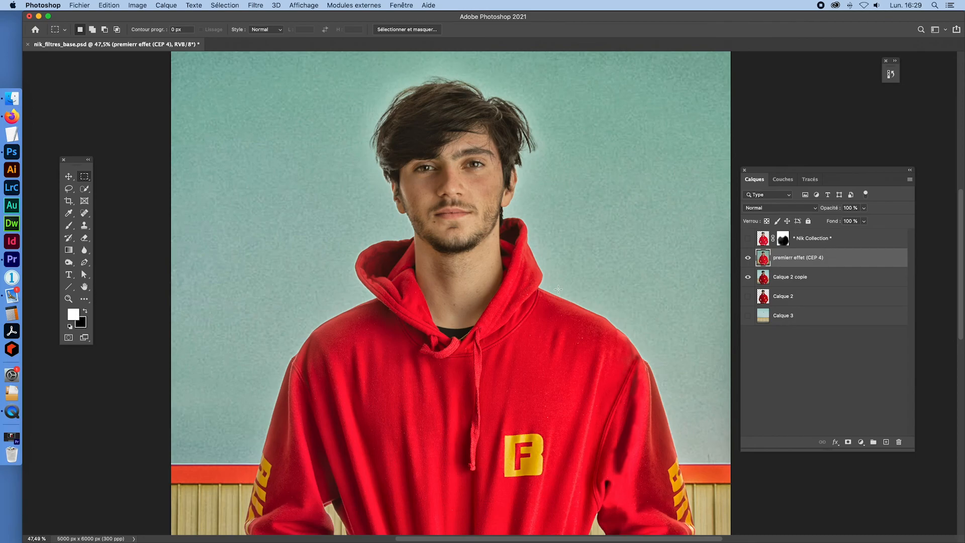
Compare the portrait with and without the "premierr effet (CEP 4)" layer by toggling its visibility at full-image view.
click(749, 257)
click(748, 258)
key(super+minus)
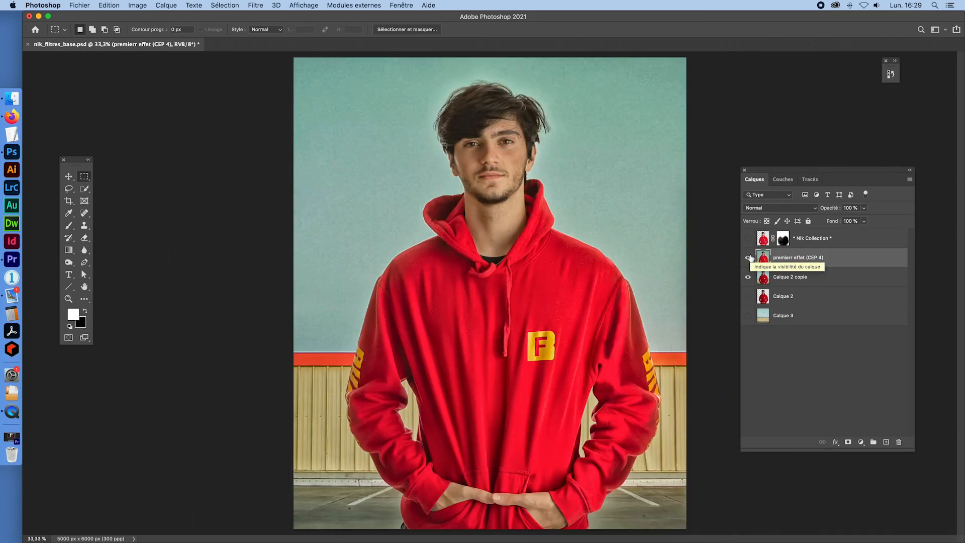
click(749, 258)
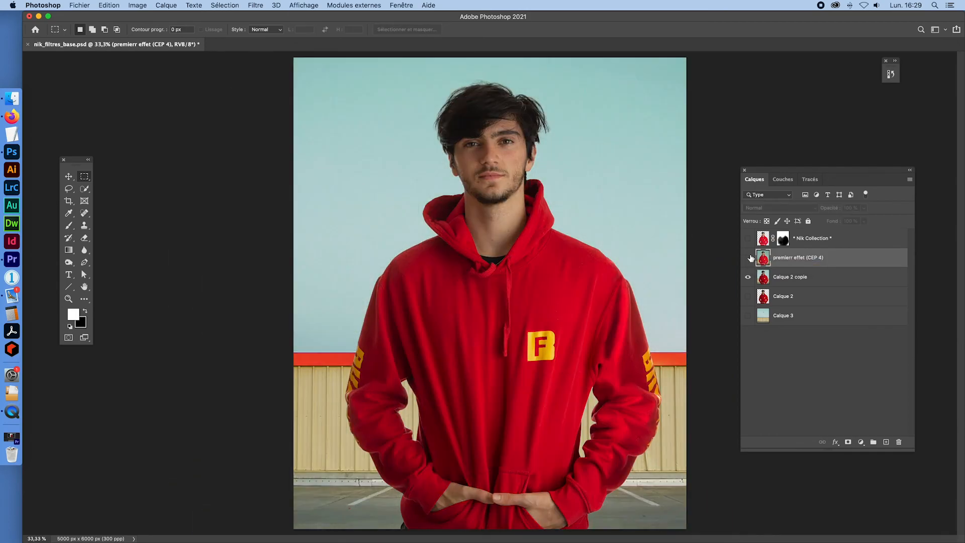
click(749, 258)
click(749, 257)
click(748, 257)
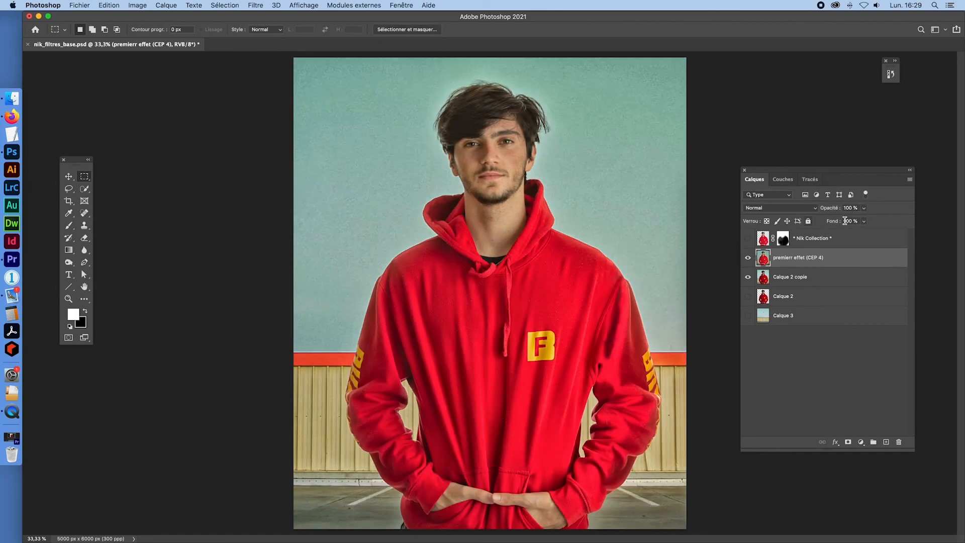
click(864, 208)
click(848, 221)
drag(841, 222, 876, 225)
Add a layer mask to the "premierr effet (CEP 4)" layer and invert it to black so the effect is hidden.
click(848, 442)
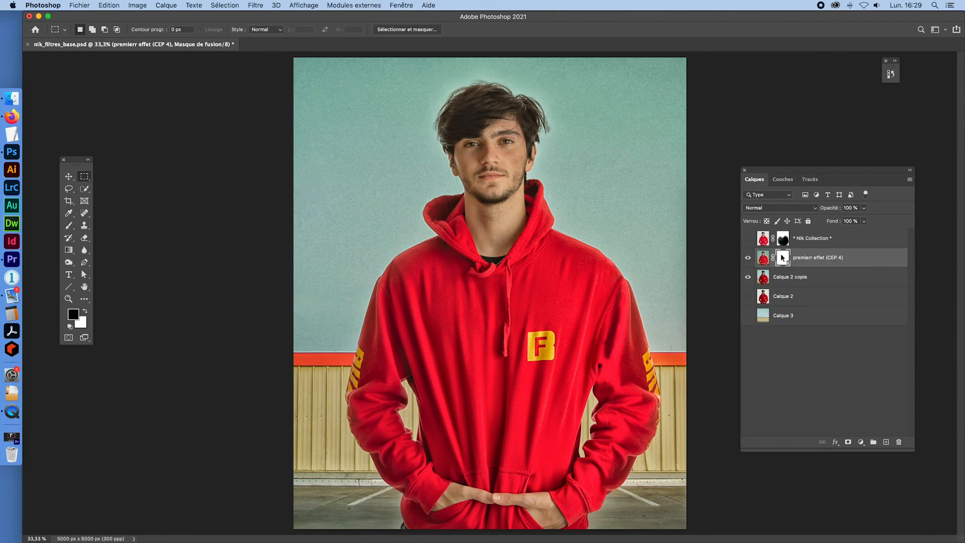
key(super+i)
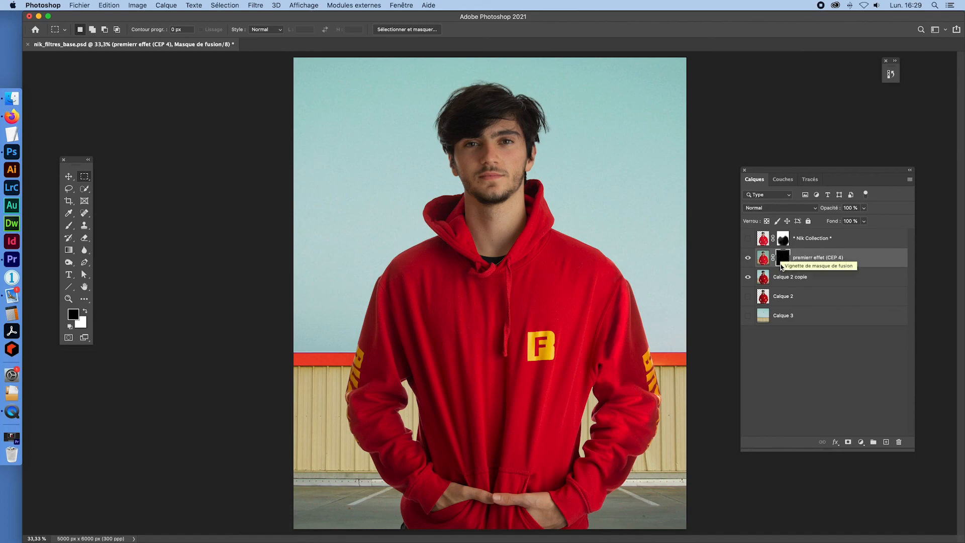
Paint white on the mask over the face, neck and upper hoodie with an 877 px soft round brush at 50% opacity.
click(85, 311)
click(69, 225)
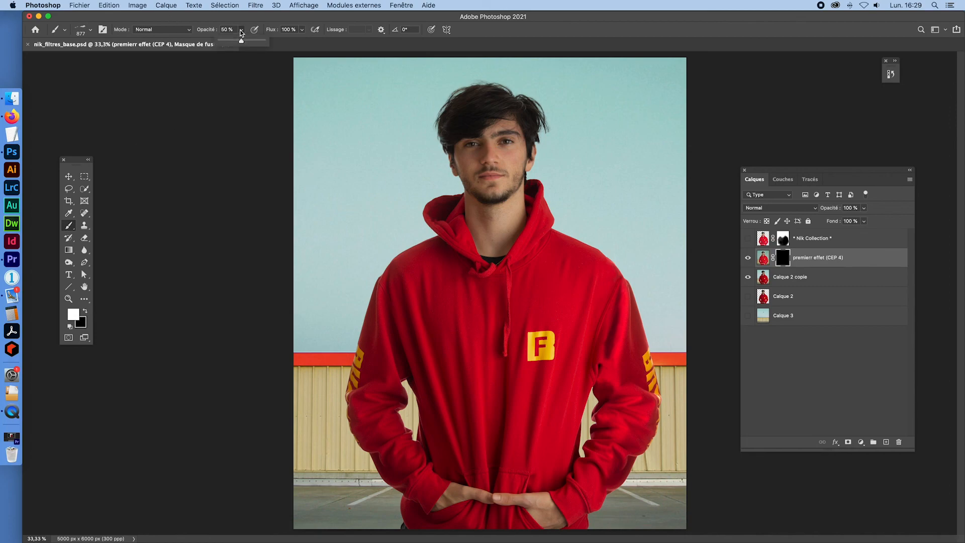
click(80, 33)
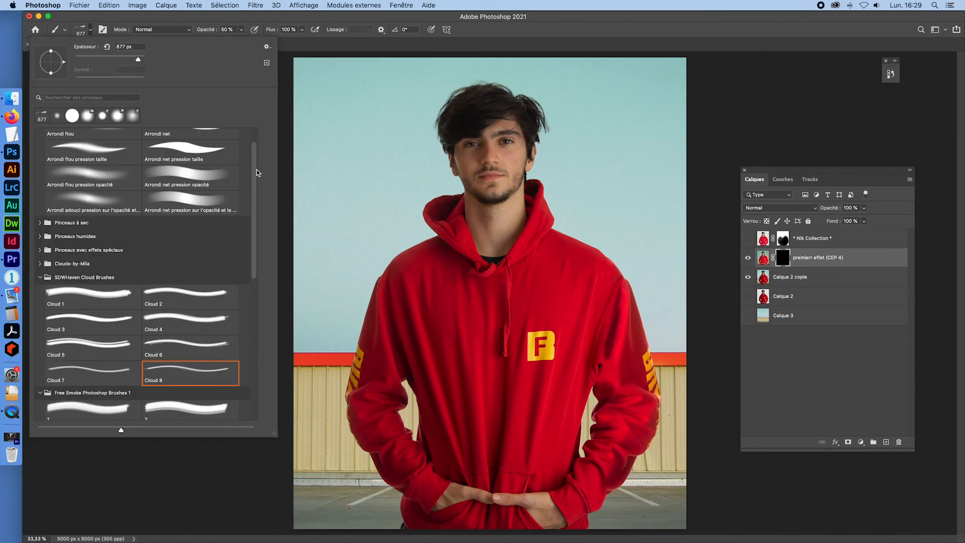
scroll(255, 174, up, 2)
click(71, 158)
mouse_move(511, 163)
mouse_down()
mouse_move(484, 158)
mouse_move(483, 134)
mouse_up()
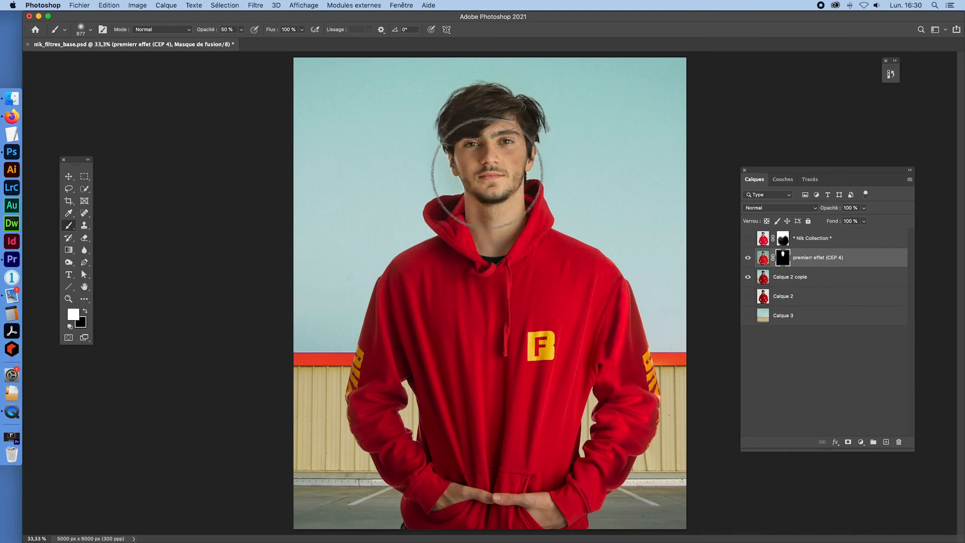
mouse_move(503, 256)
mouse_down()
mouse_move(469, 310)
mouse_move(476, 288)
mouse_move(528, 310)
mouse_move(583, 301)
mouse_up()
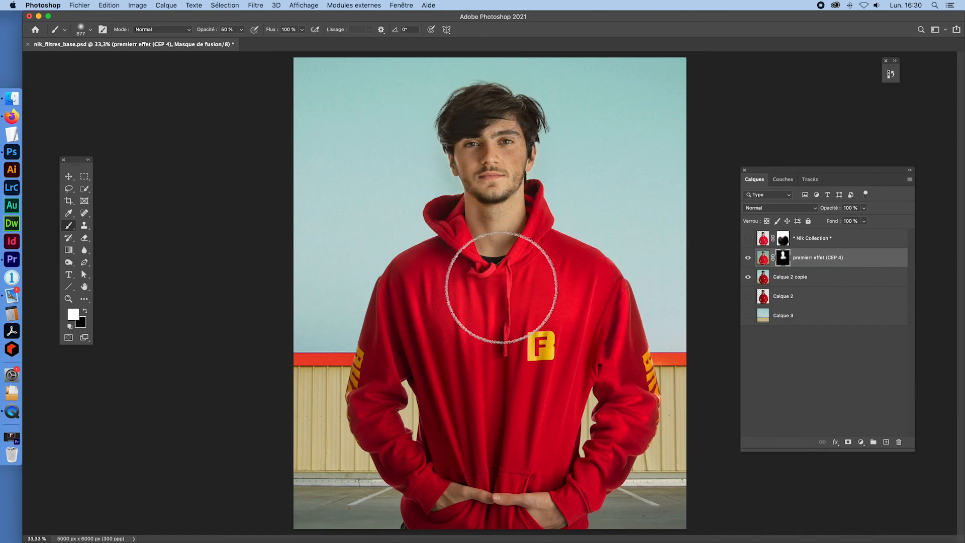